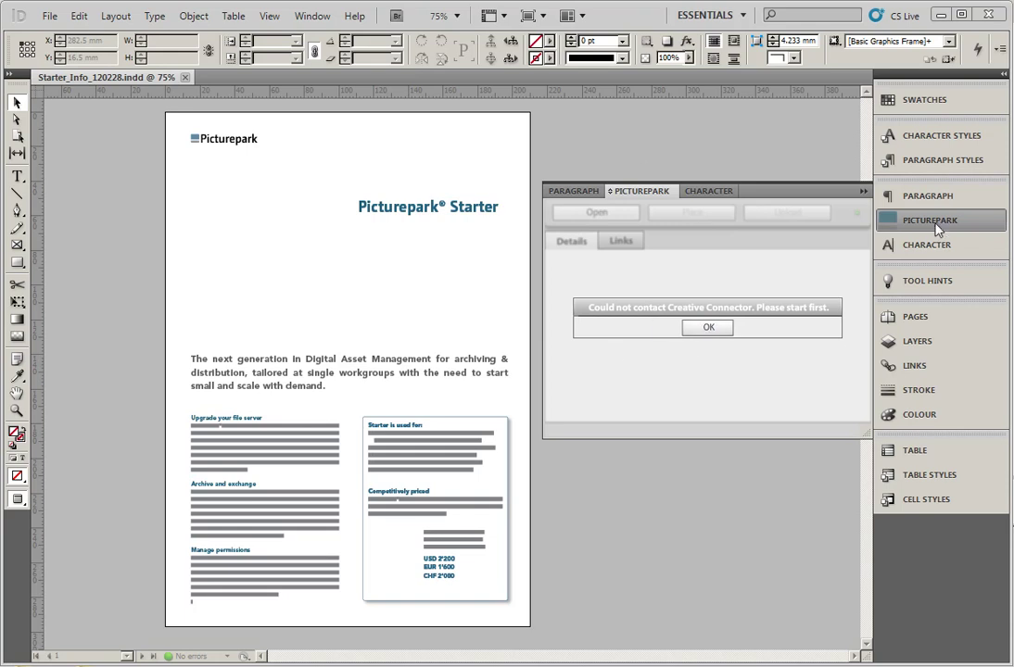
Dismiss the 'Could not contact Creative Connector' alert and bring up the Start menu
click(710, 328)
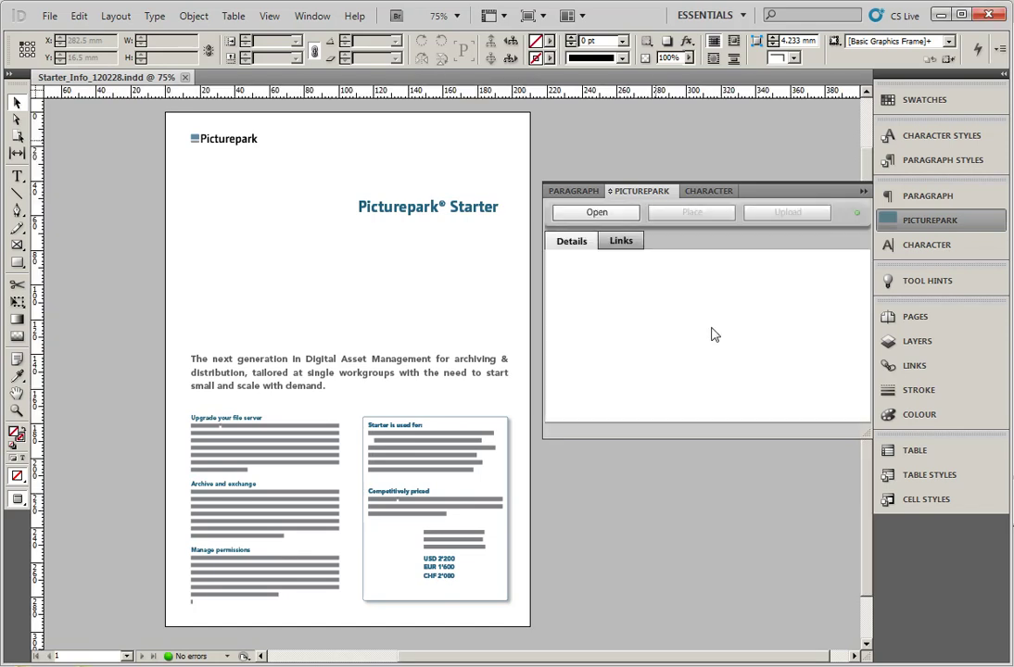
key(super)
Launch Creative Connector and log in to dam.picturepark.com with the account e-mail and password
click(23, 510)
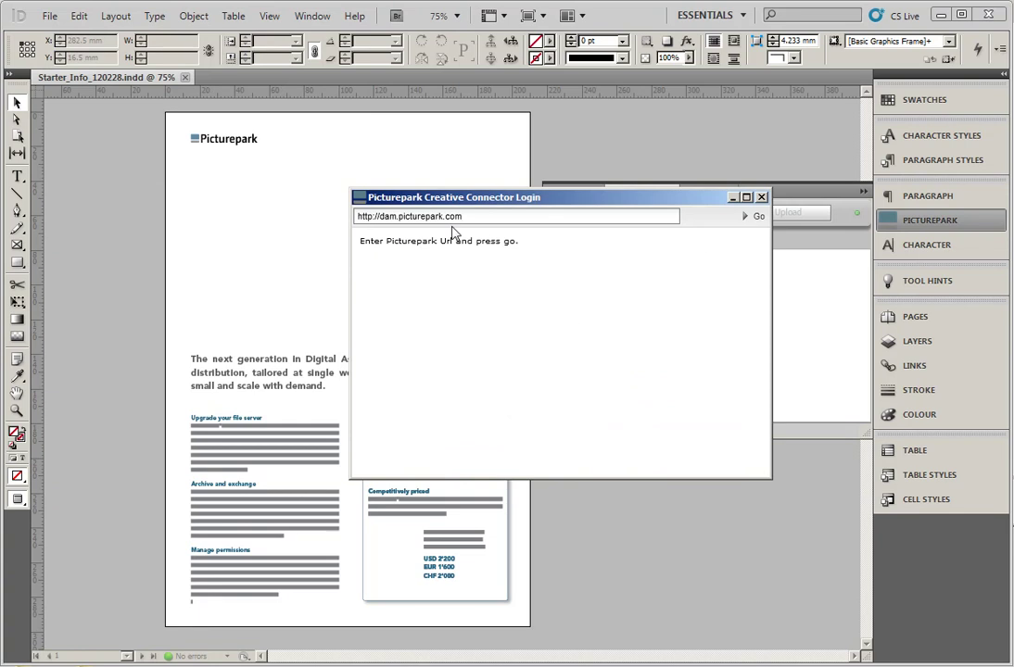
click(758, 218)
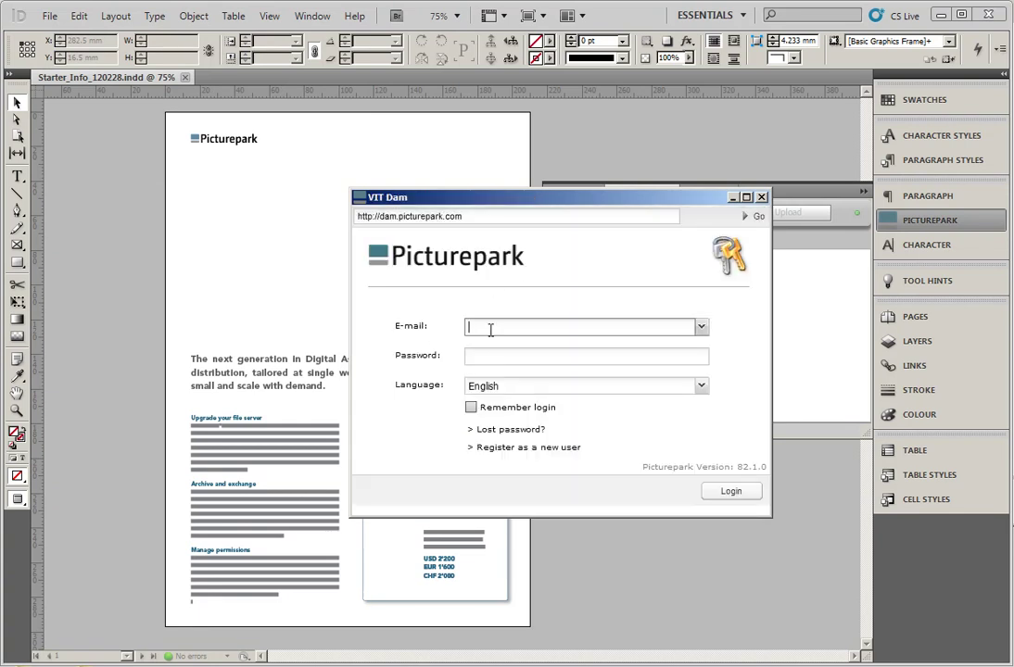
click(491, 331)
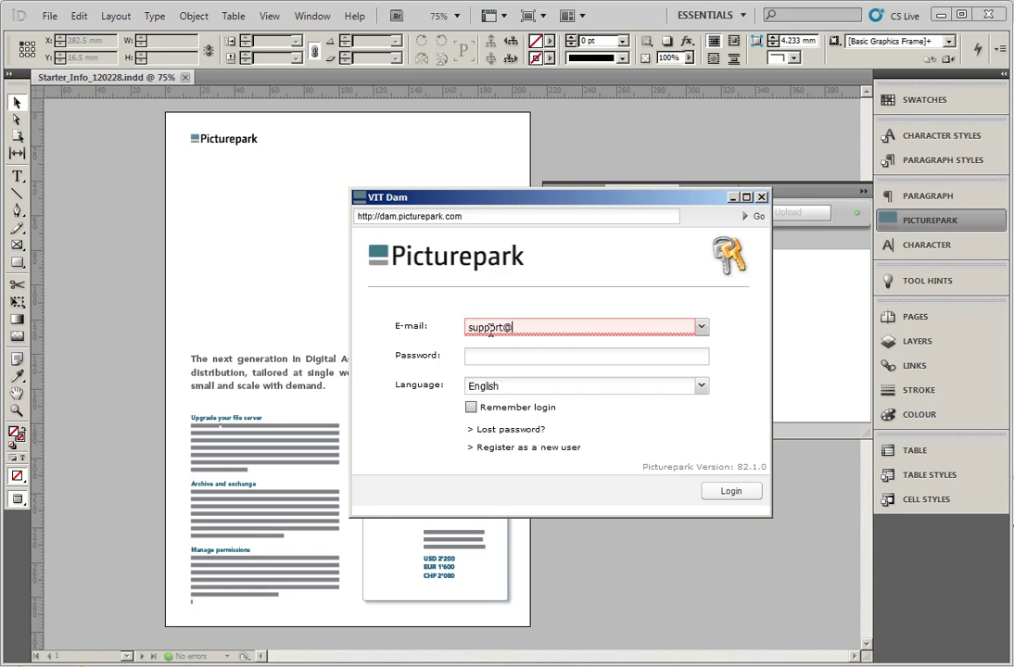
key(Tab)
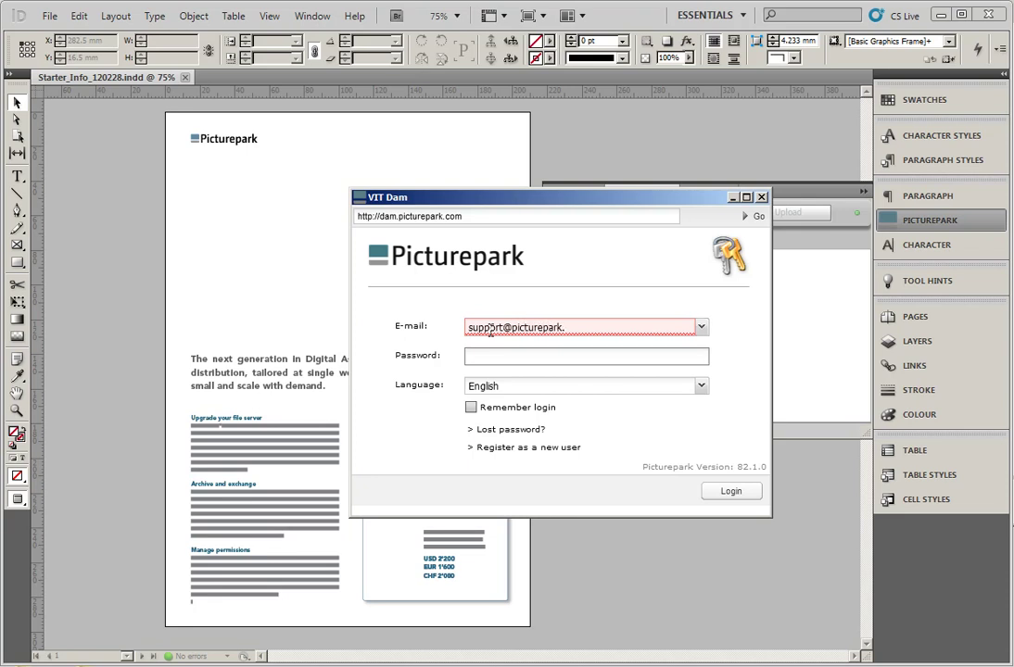
key(shift+Tab)
key(Tab)
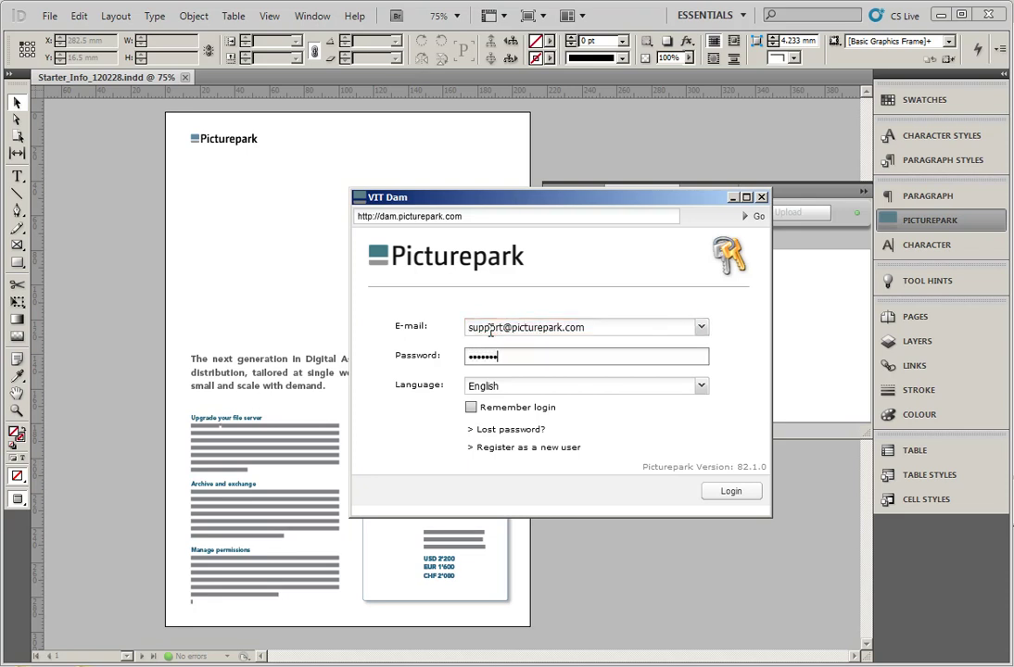
key(Return)
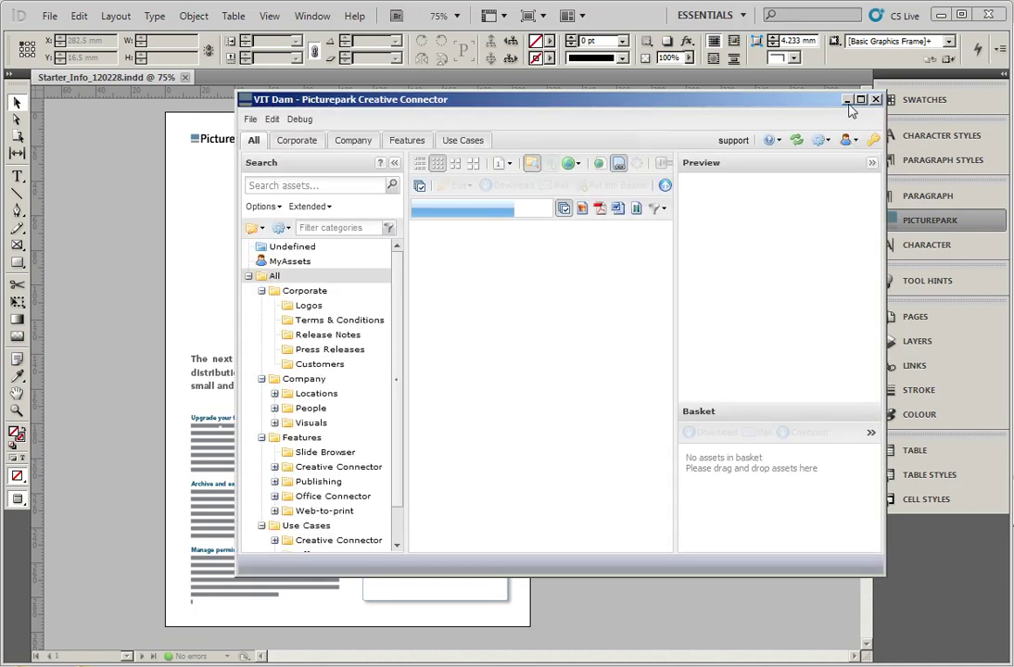
Return to the document and select the large empty frame under the title
click(847, 99)
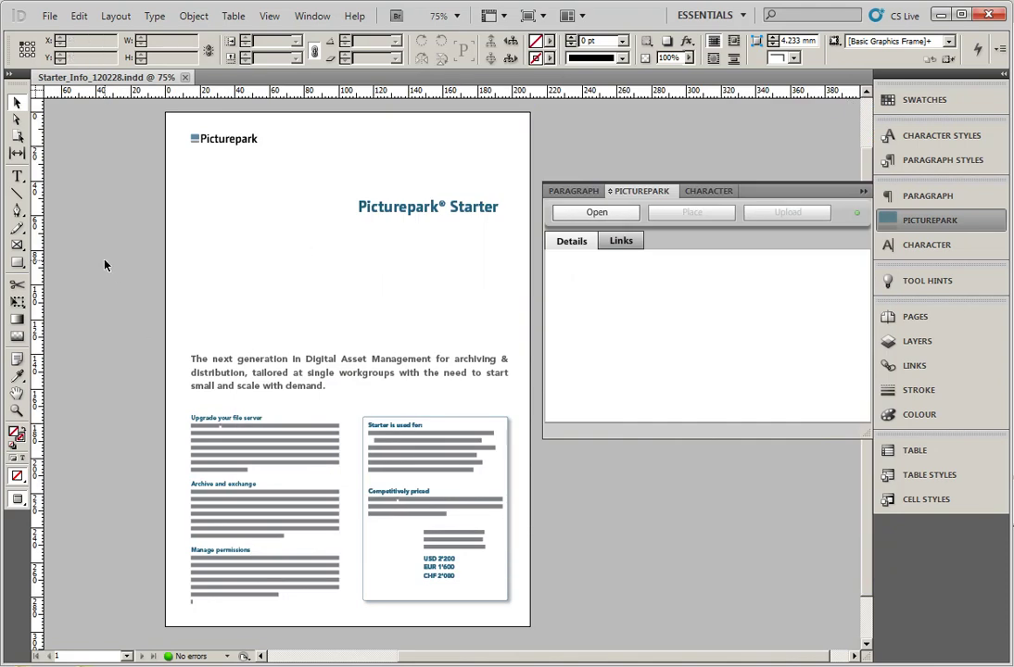
click(353, 272)
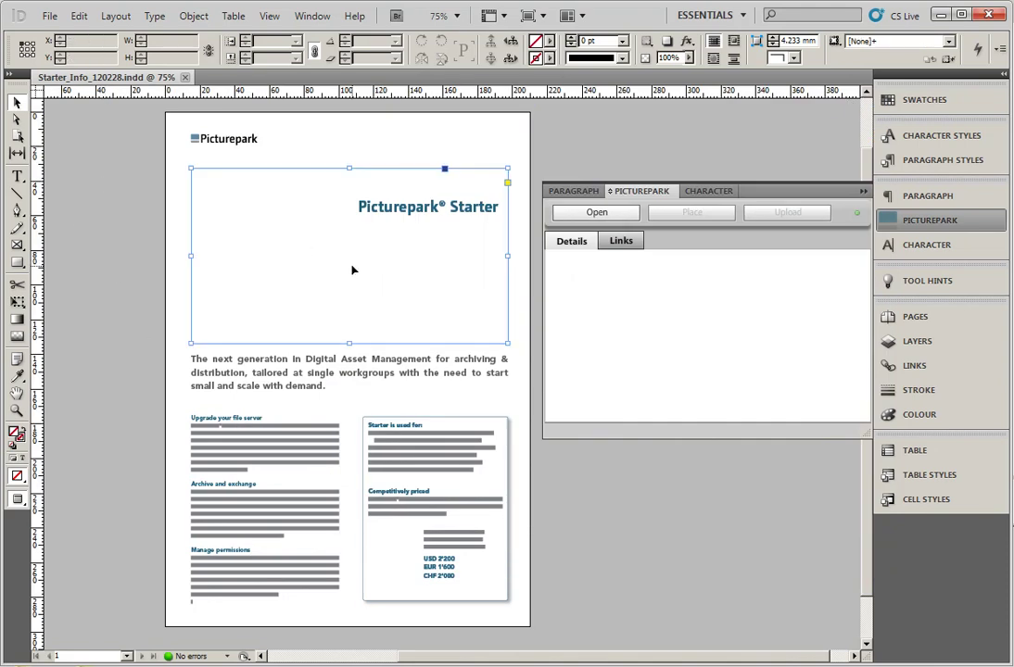
click(387, 560)
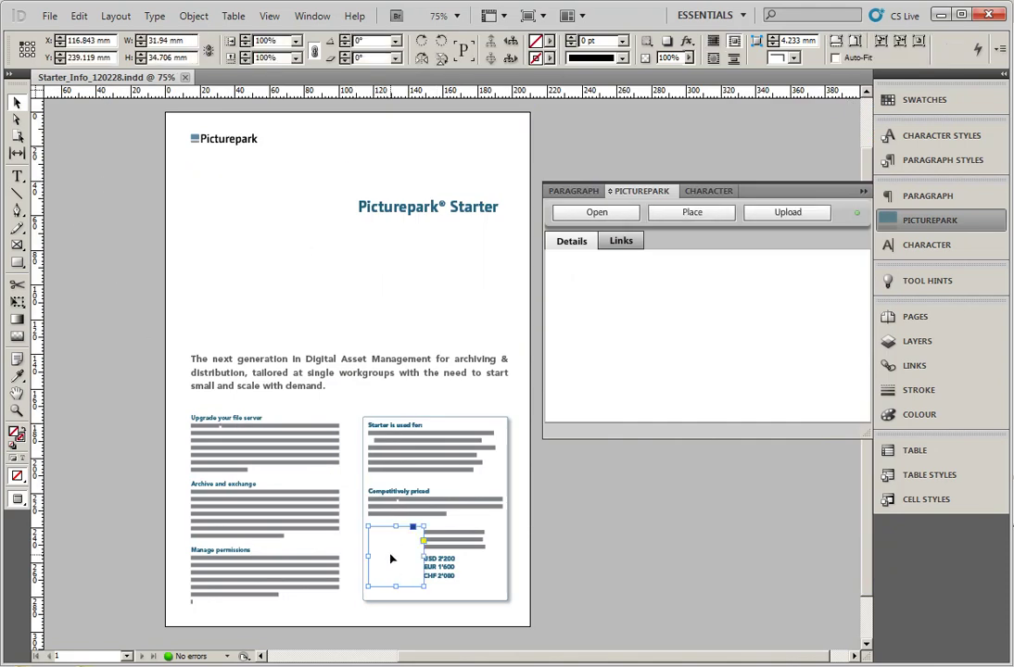
click(348, 305)
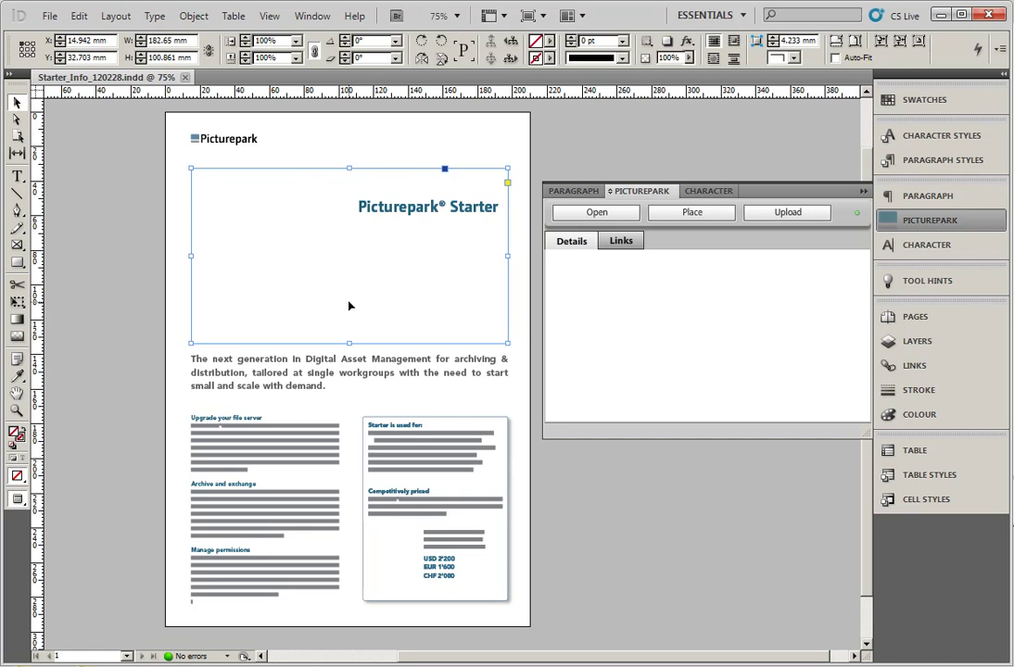
click(566, 555)
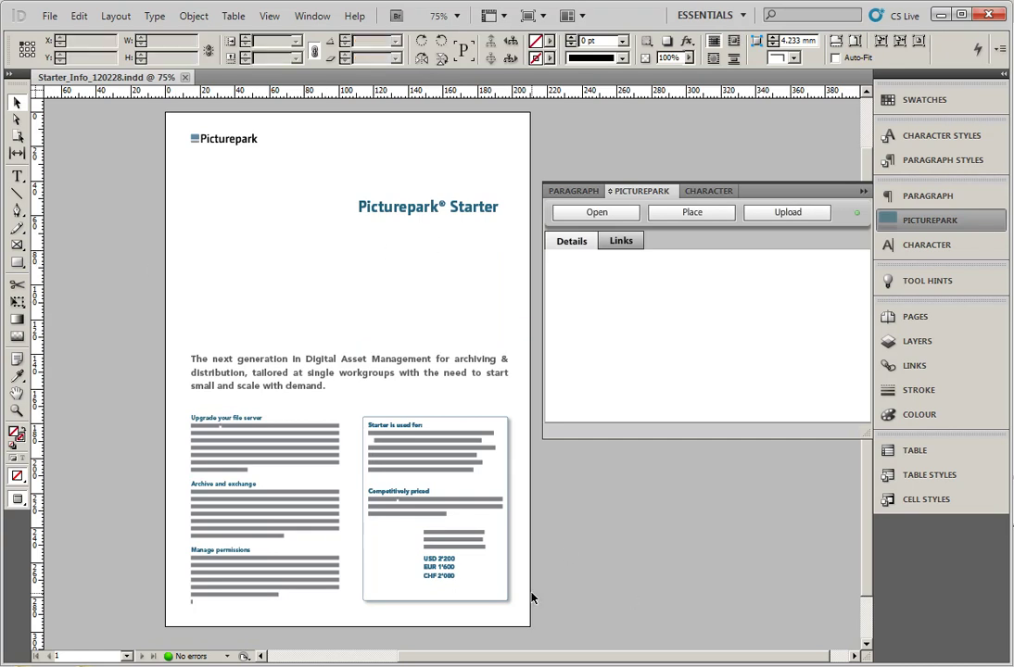
click(395, 551)
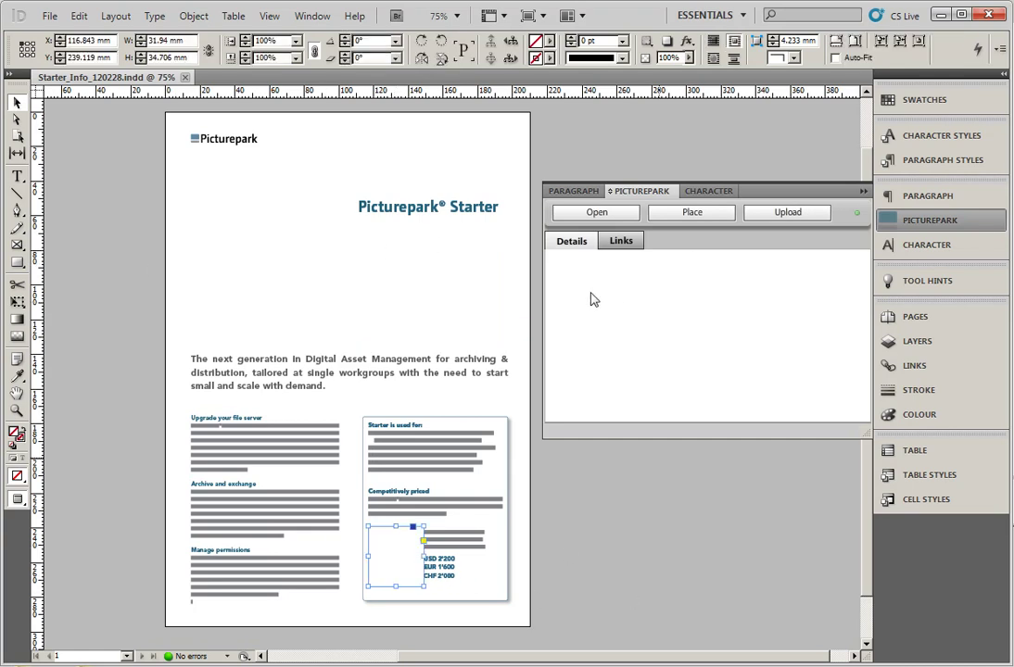
click(324, 241)
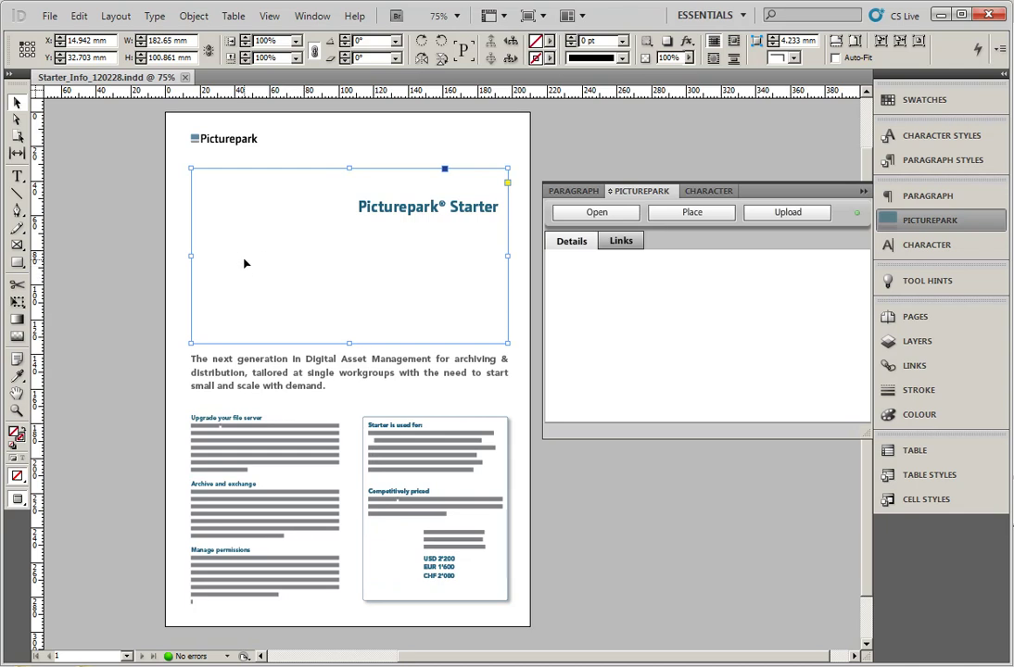
Place themeImage.jpg from the Desktop StarterInfosheet folder into the header frame
key(ctrl+d)
click(375, 222)
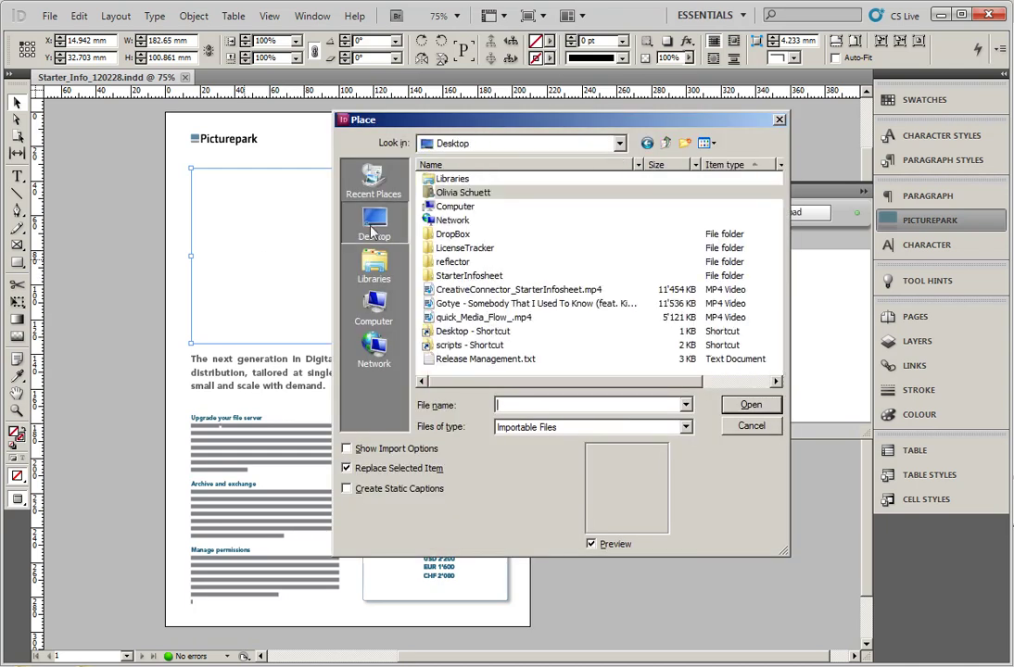
double_click(460, 275)
click(631, 215)
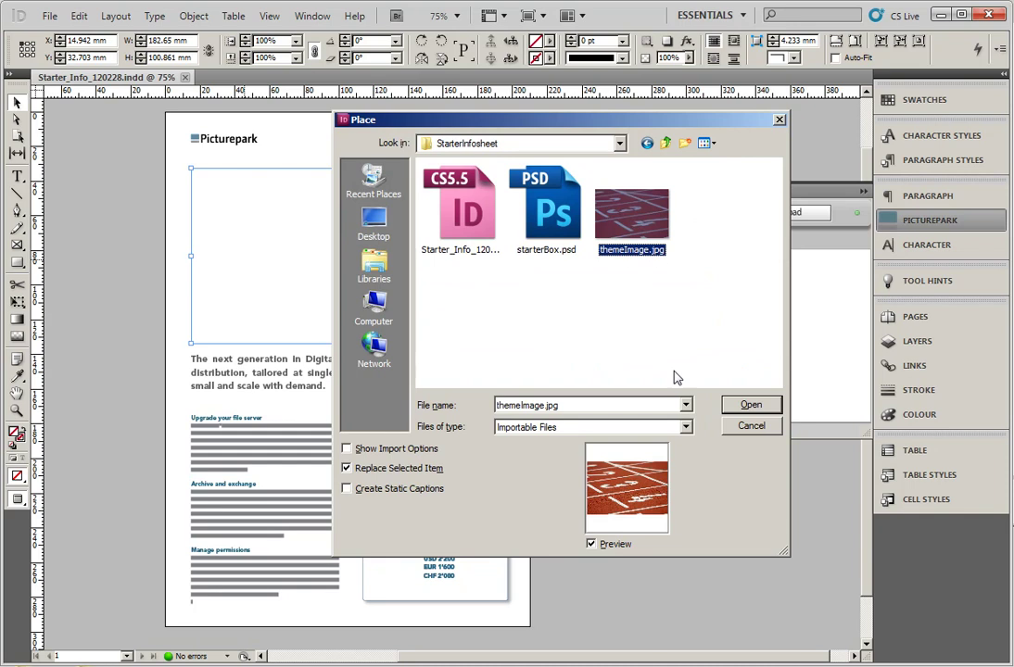
click(750, 405)
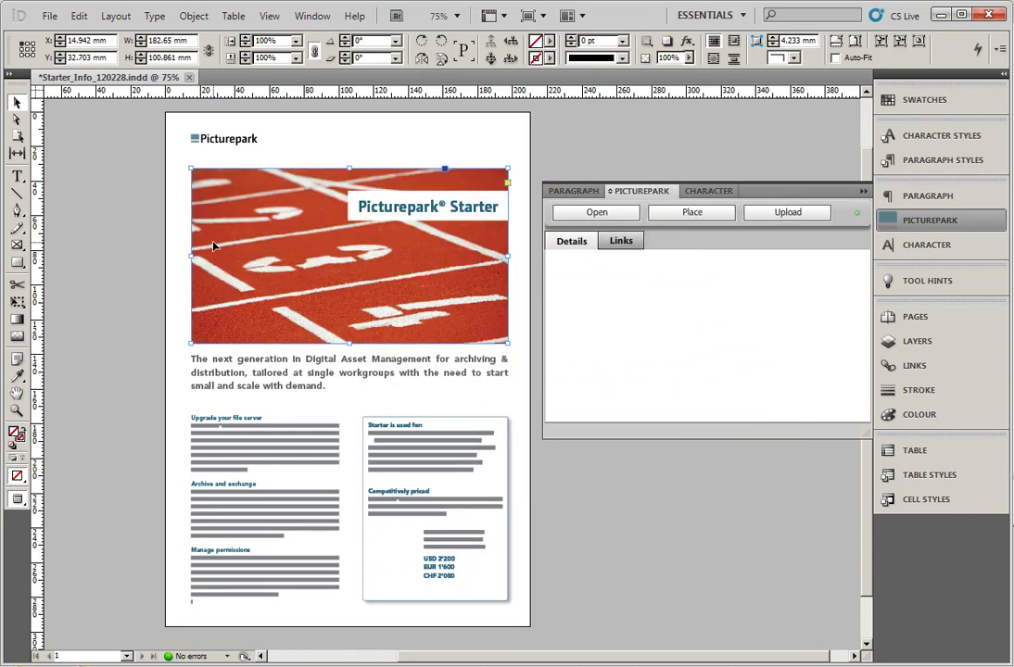
click(615, 564)
click(387, 543)
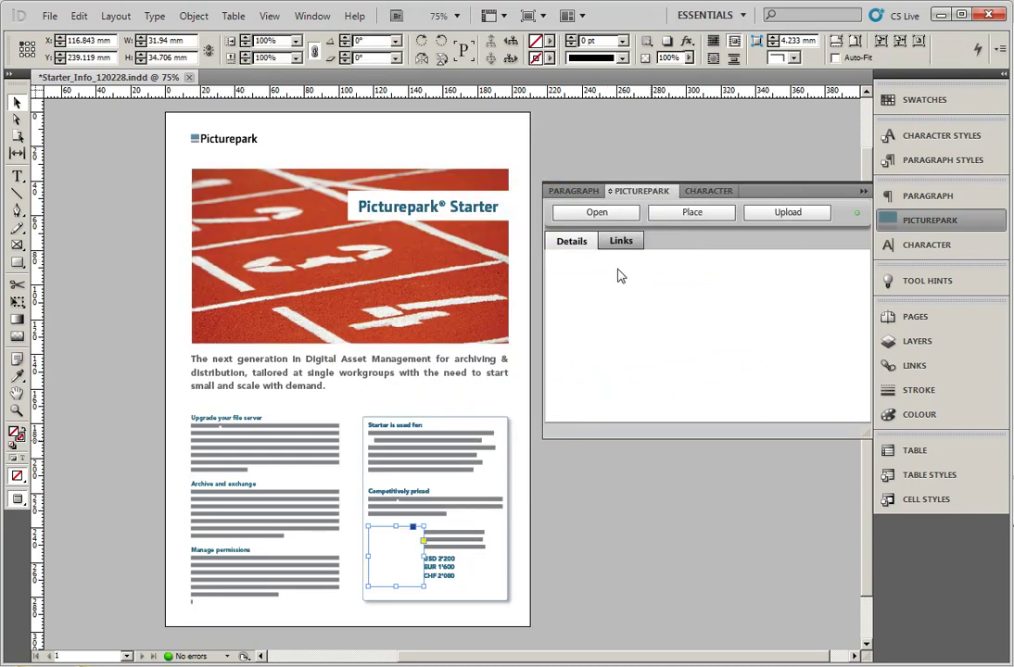
Place starterBox.psd from Picturepark's Use Cases > Starter Infosheet folder into the frame beside the prices
click(691, 213)
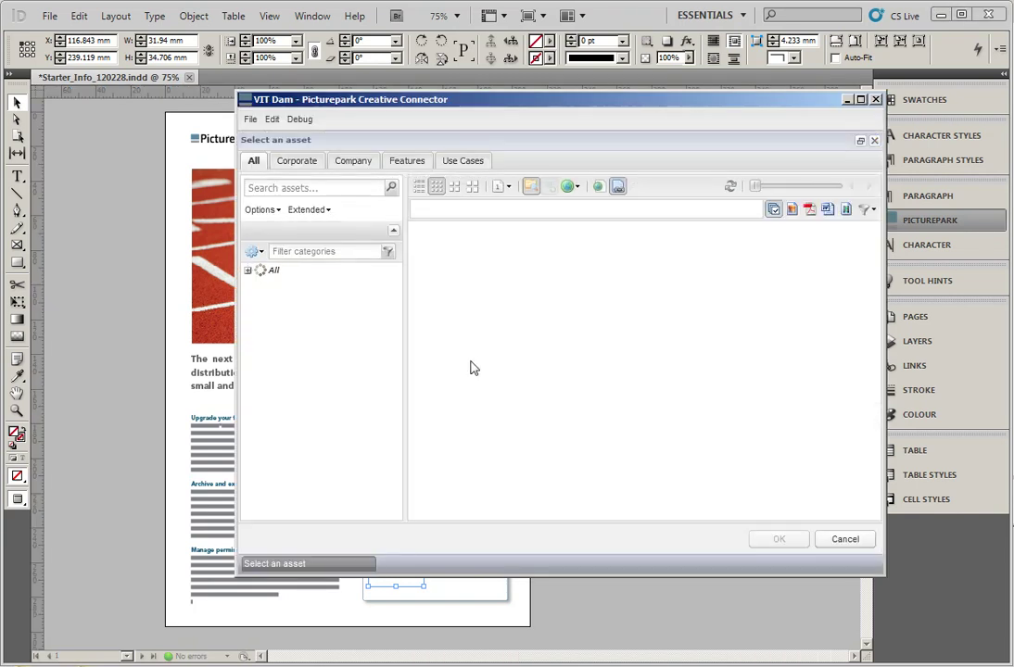
click(459, 162)
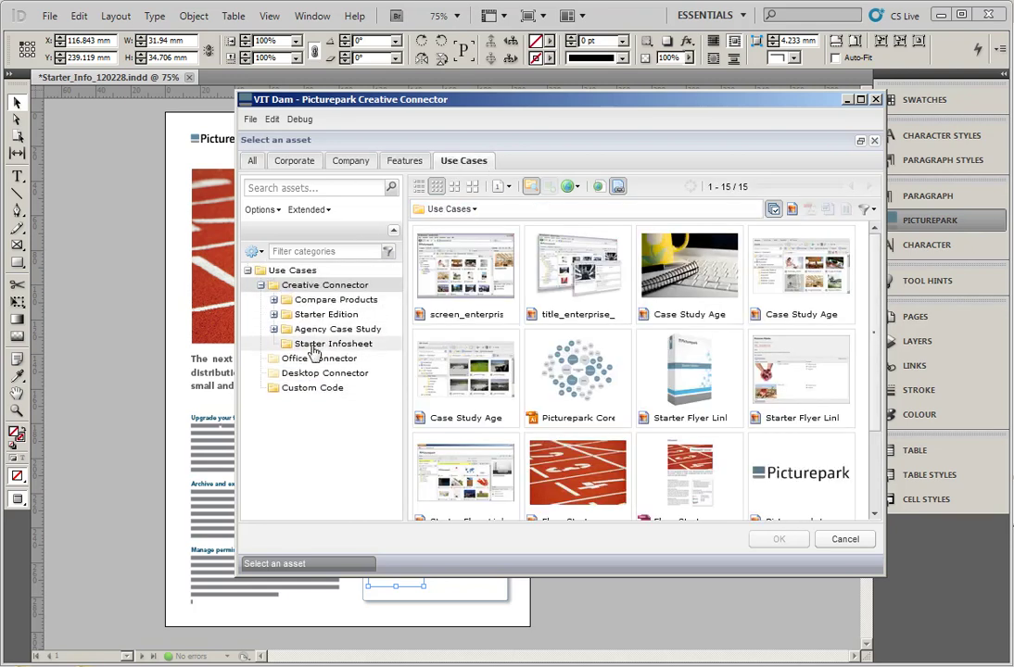
click(329, 344)
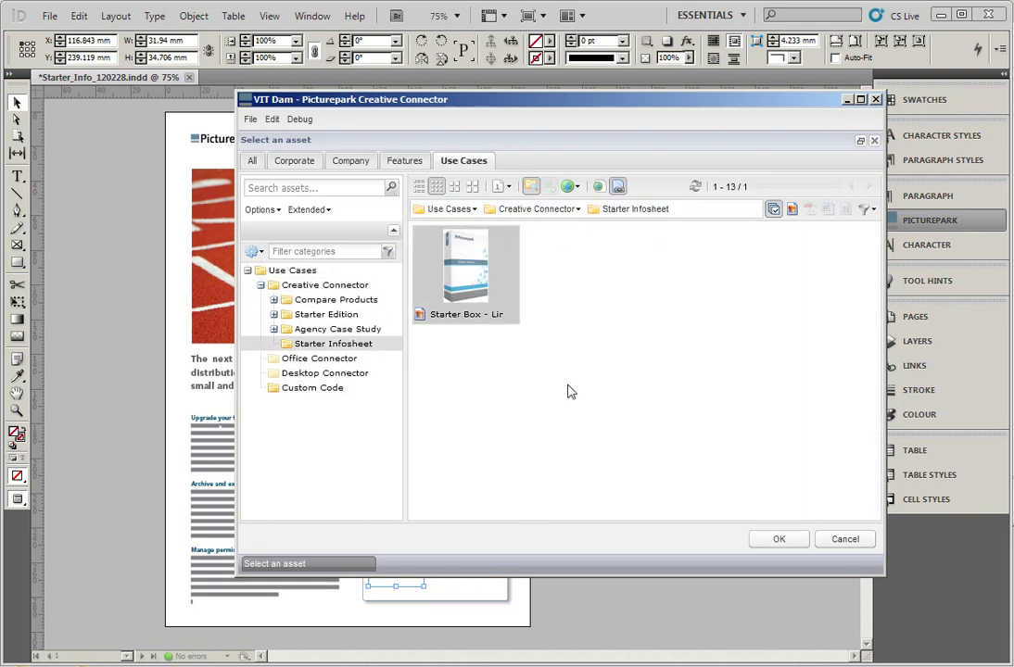
click(778, 539)
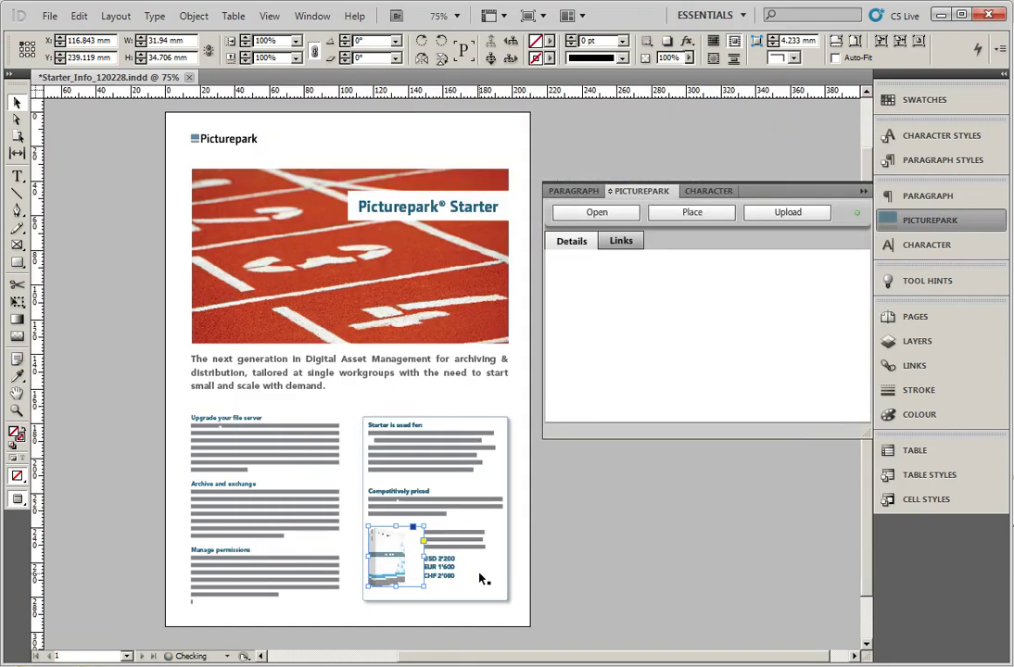
click(625, 538)
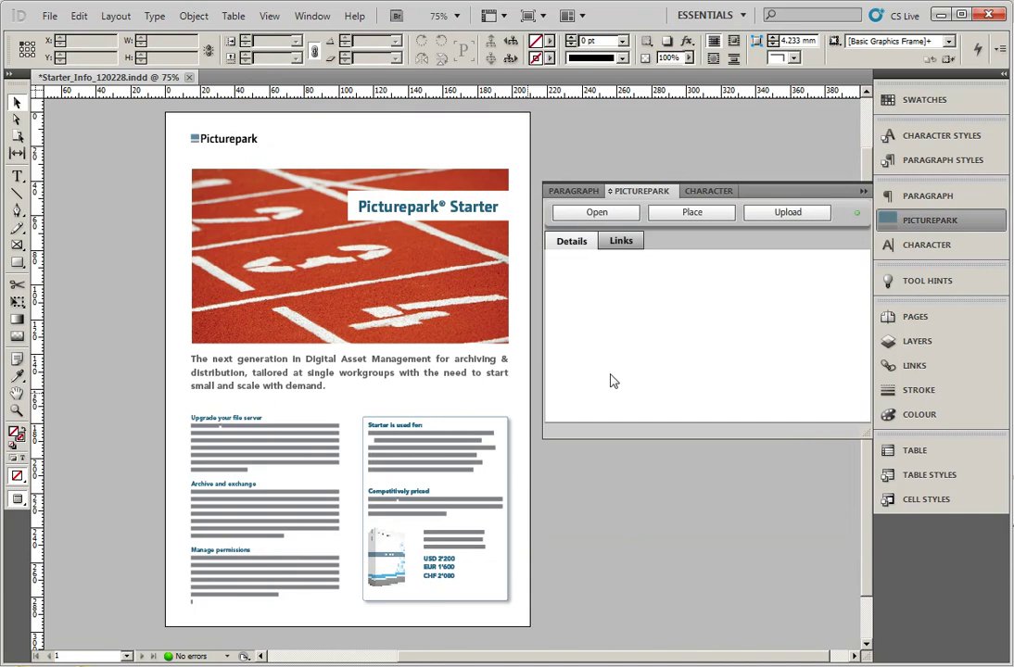
Show the box image's Picturepark details, save the document, and start the Picturepark upload
click(387, 554)
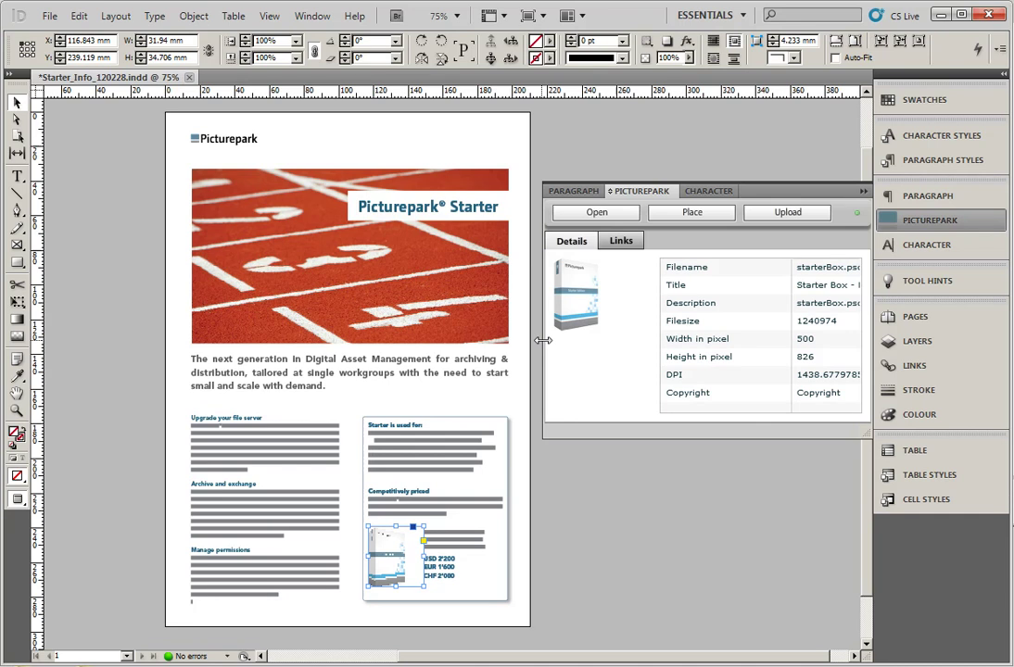
drag(542, 343, 482, 345)
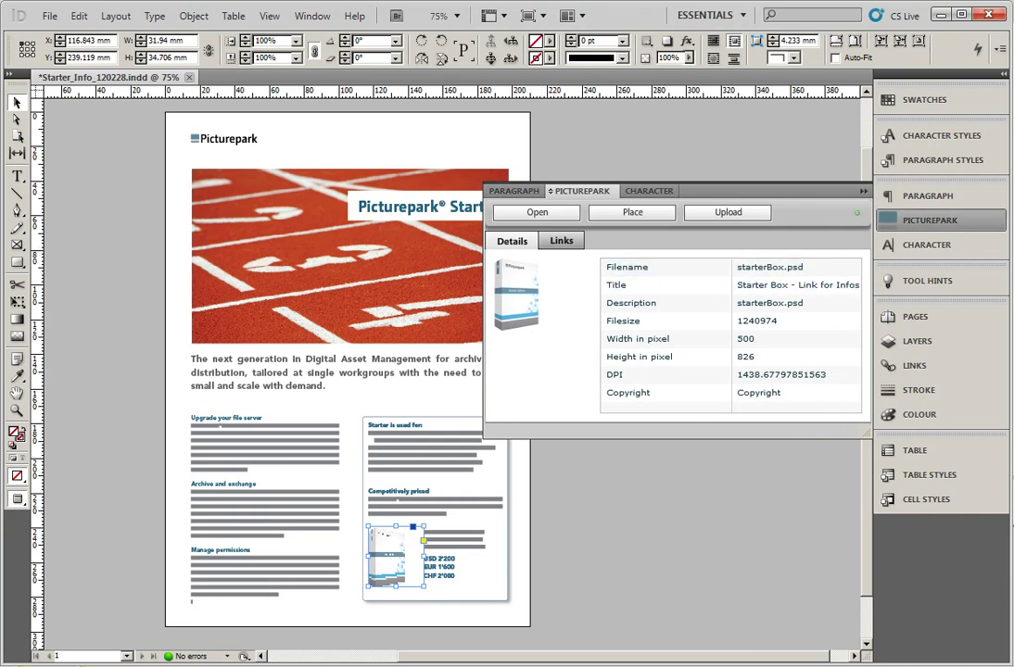
click(49, 16)
click(97, 149)
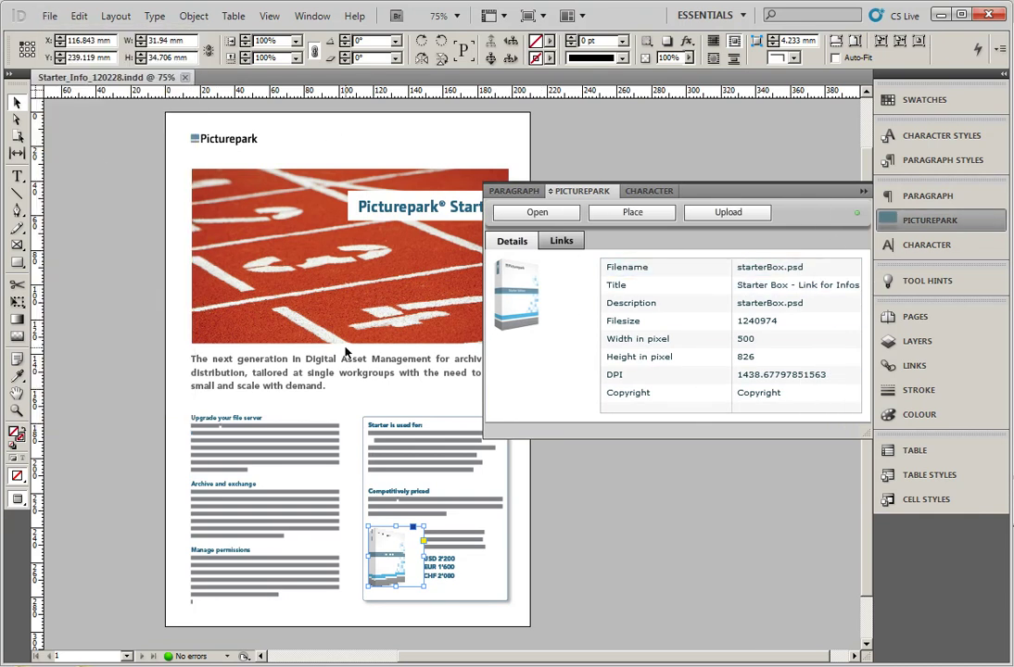
click(727, 216)
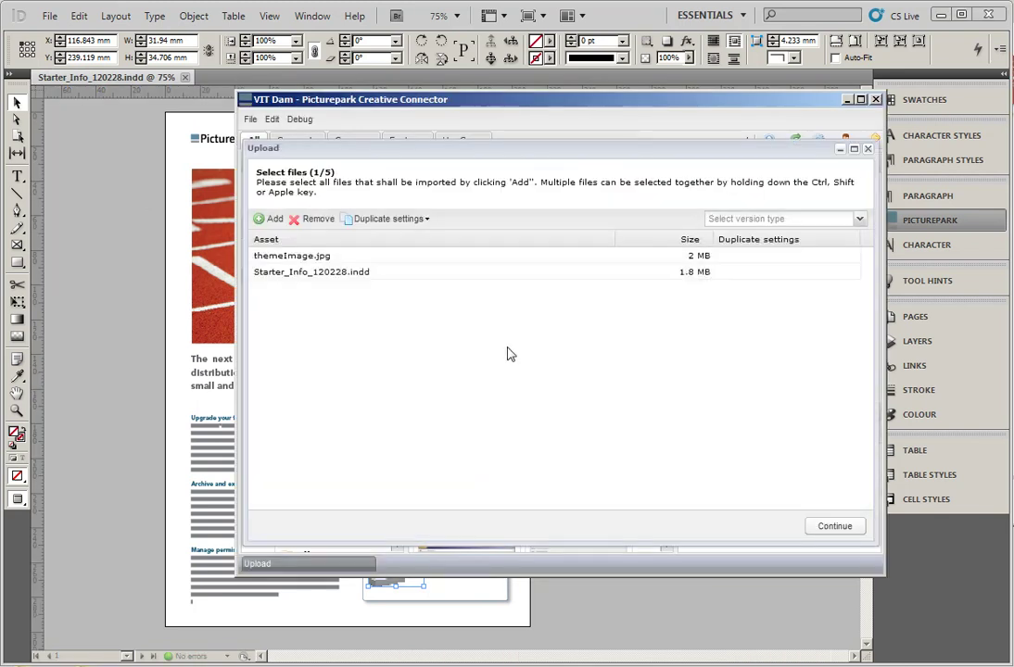
Select Starter_Info_120228.indd and set its English title to 'Starter Infosheet'
click(340, 274)
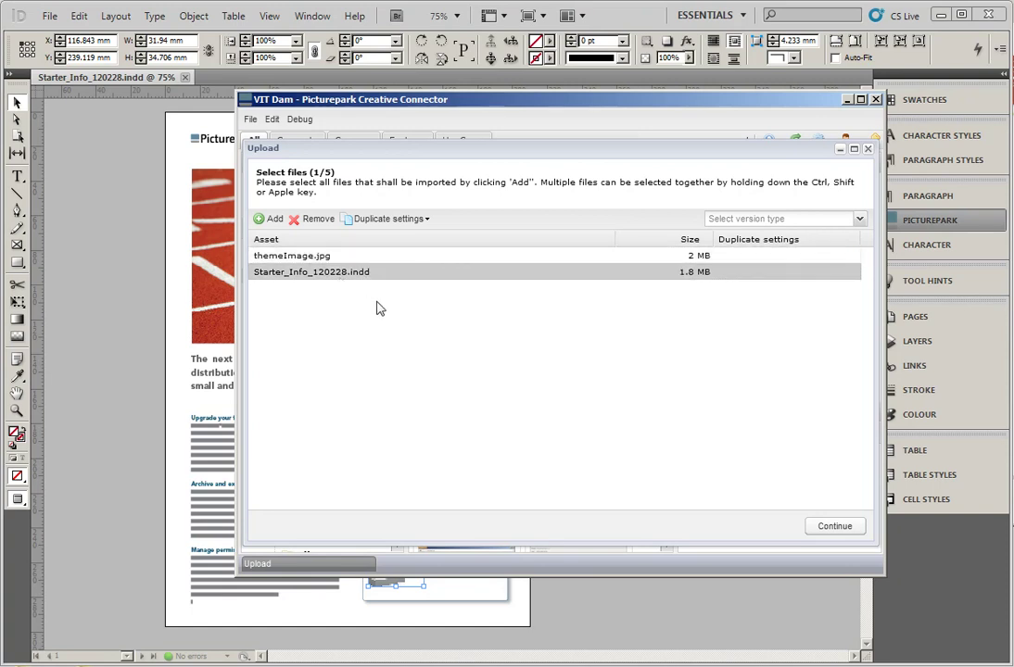
click(833, 526)
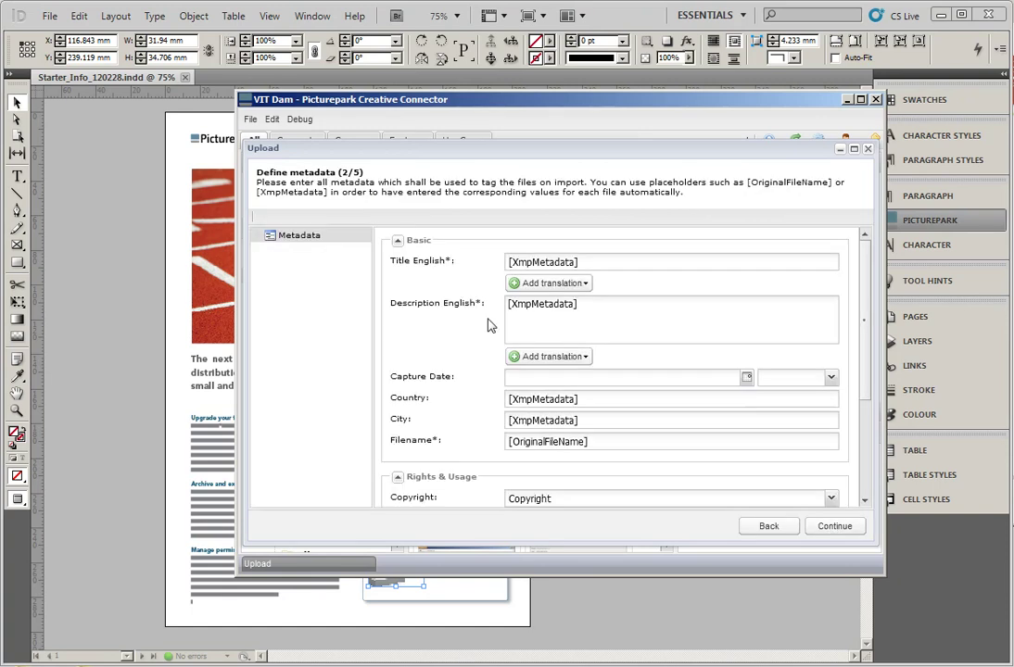
click(673, 260)
key(ctrl+a)
text(St)
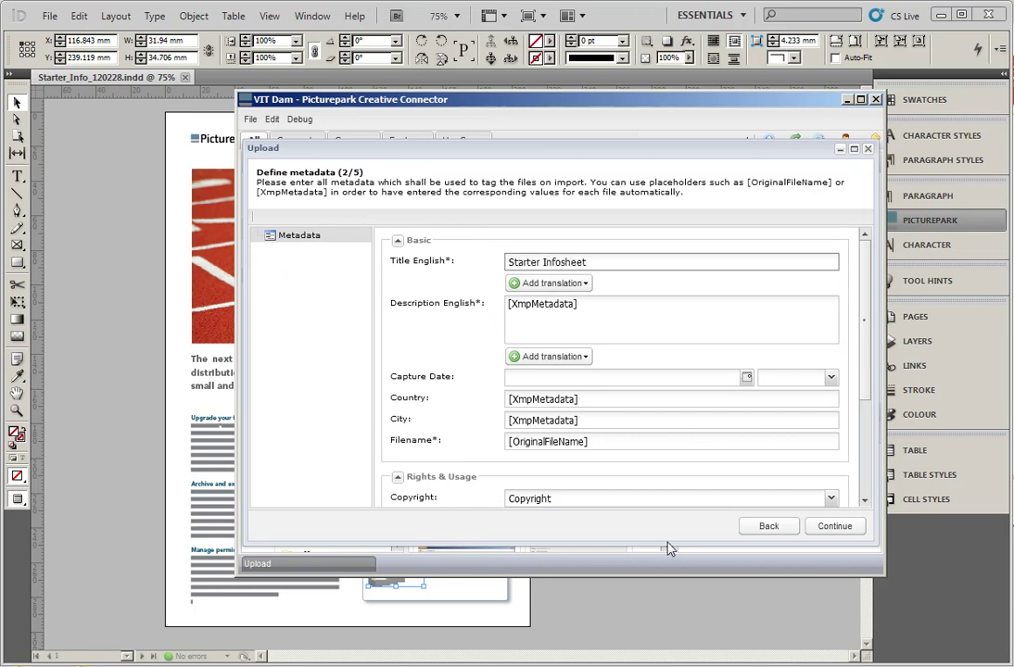
File the upload under Use Cases > Creative Connector > Starter Infosheet
click(834, 526)
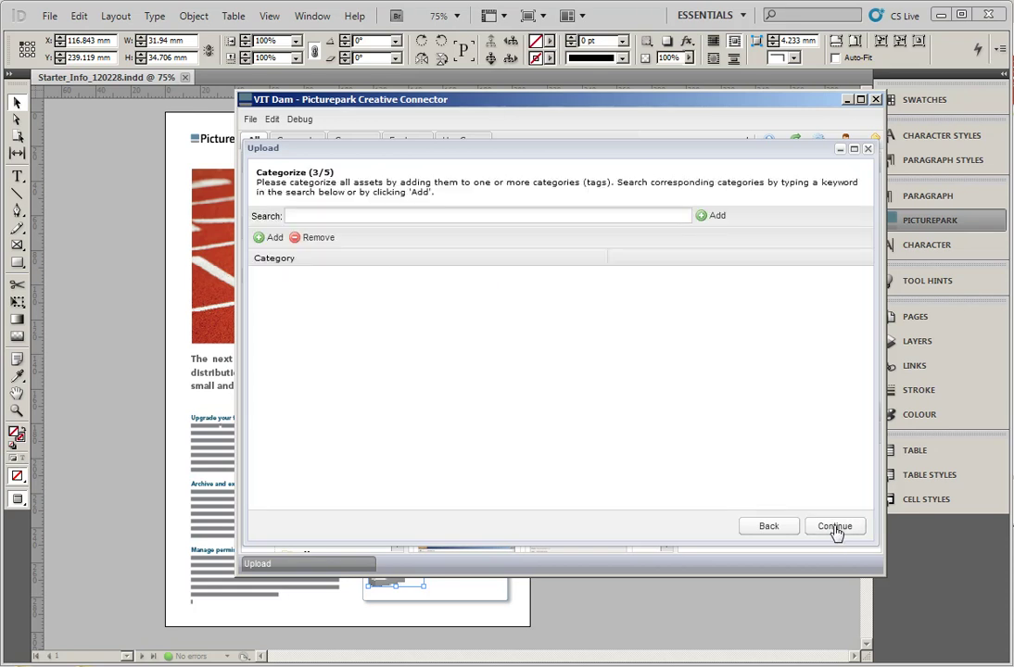
click(274, 237)
click(602, 210)
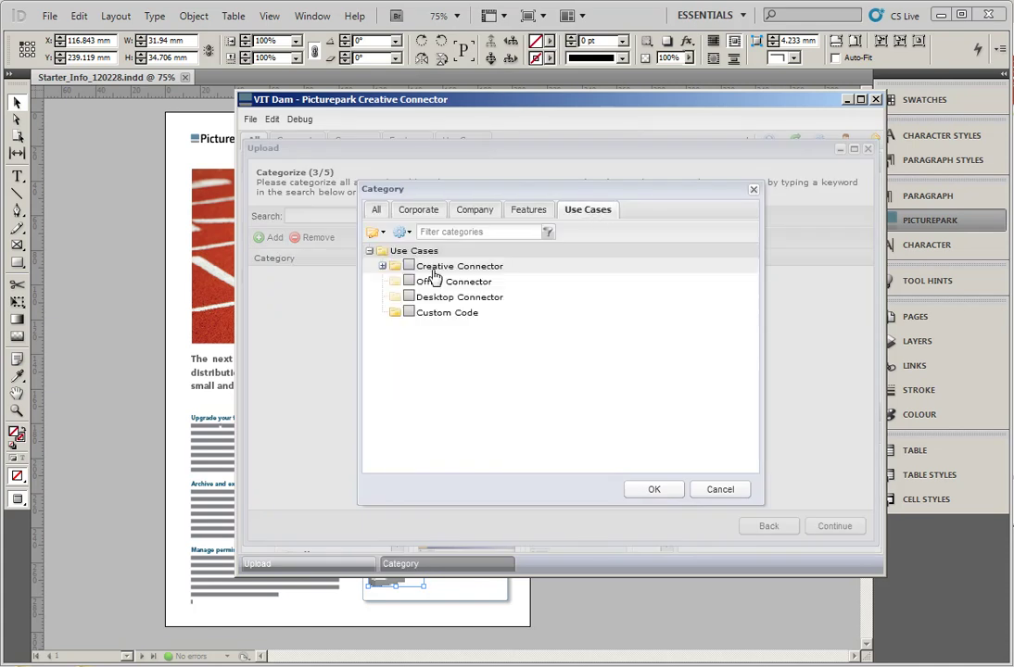
click(382, 266)
click(421, 328)
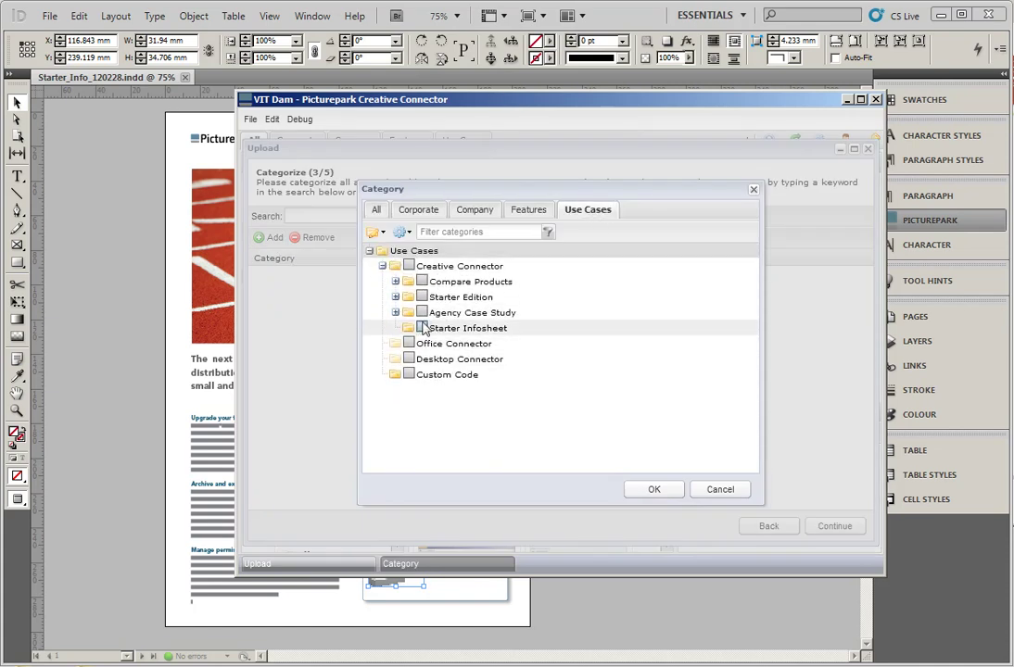
click(653, 489)
Apply the Use Cases rights template and import the assets
click(834, 528)
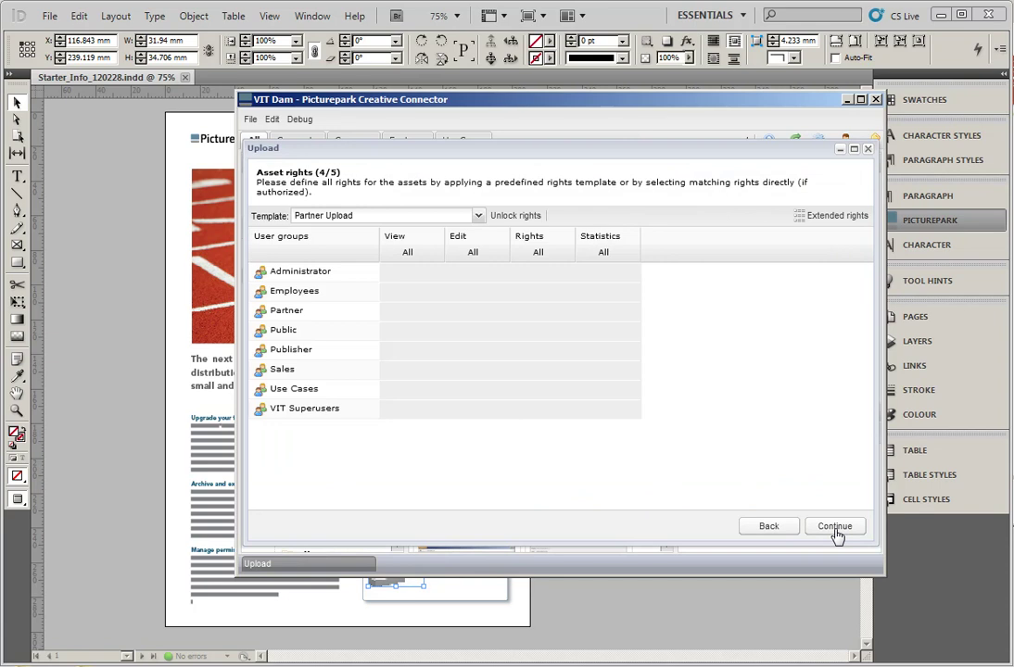
click(477, 215)
click(329, 385)
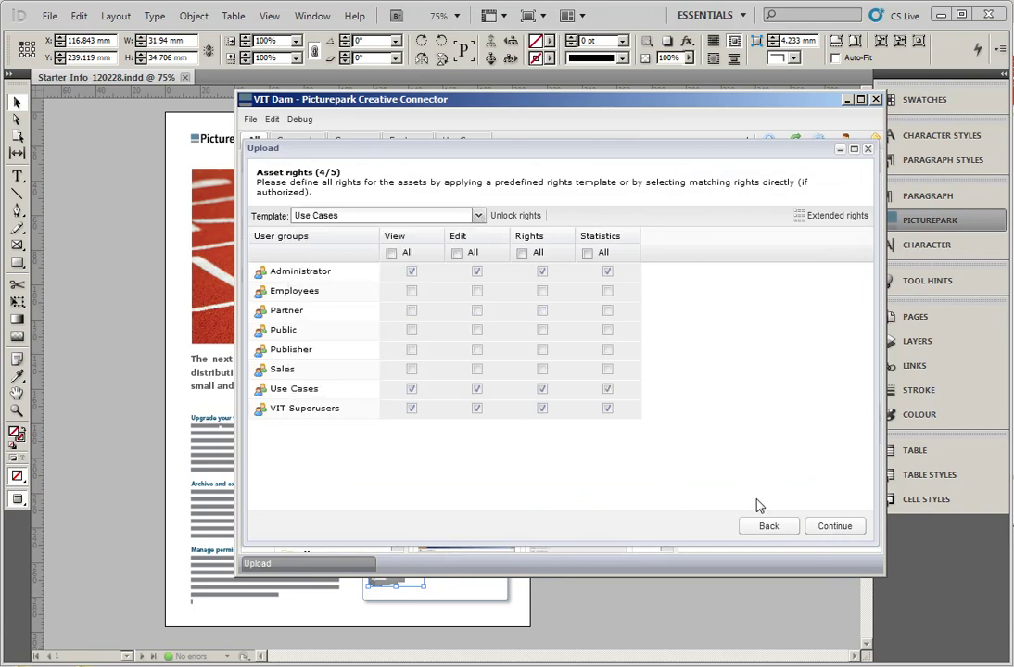
click(839, 526)
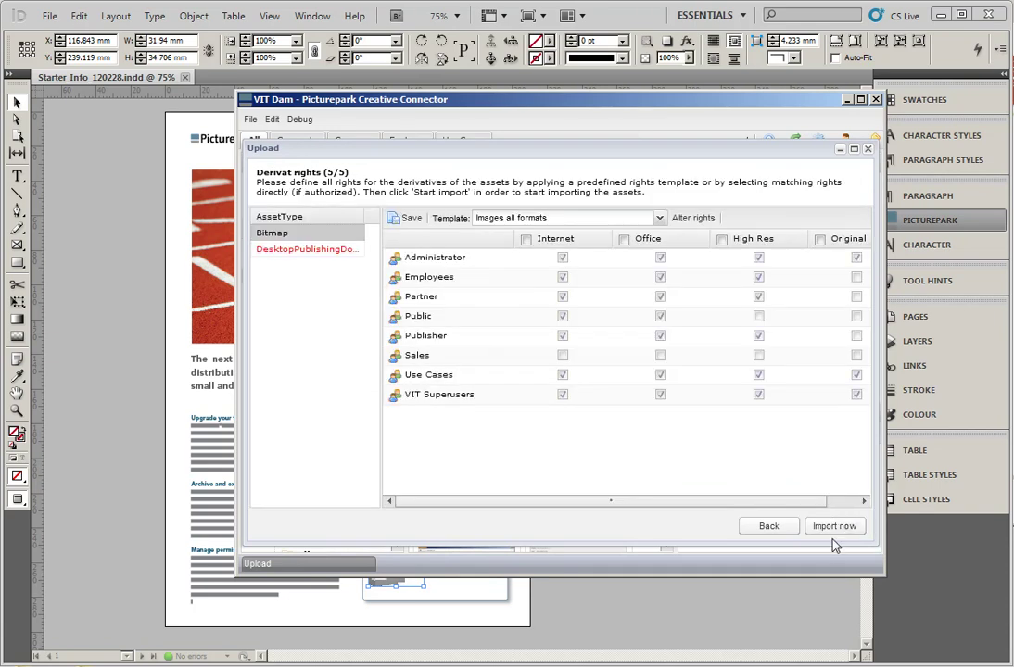
click(834, 530)
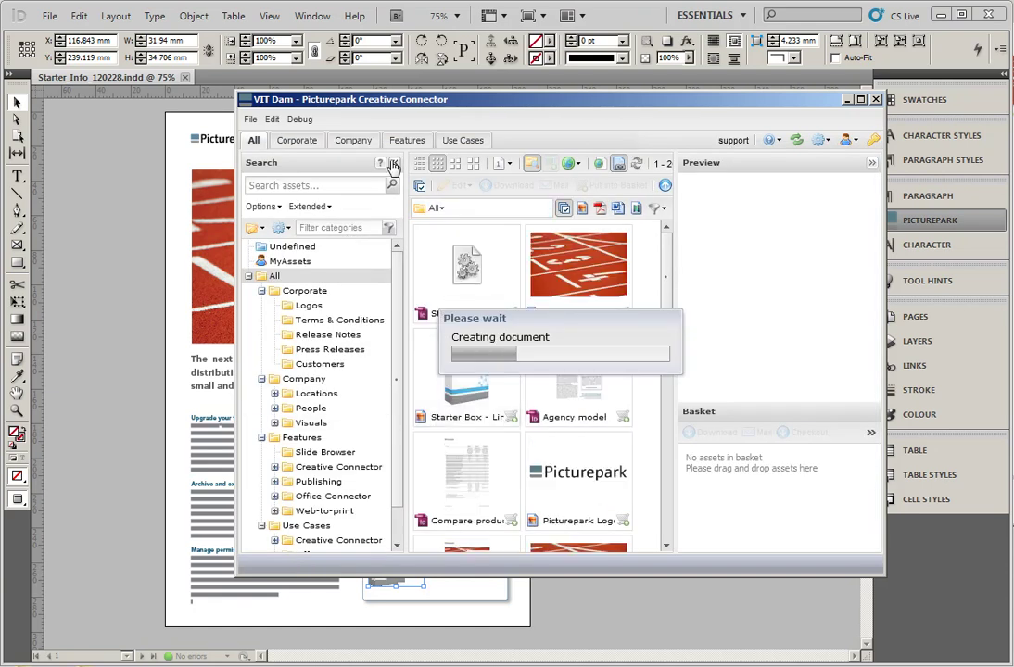
Open the uploaded info sheet in Starter Infosheet and preview its pages and linked track image
click(460, 141)
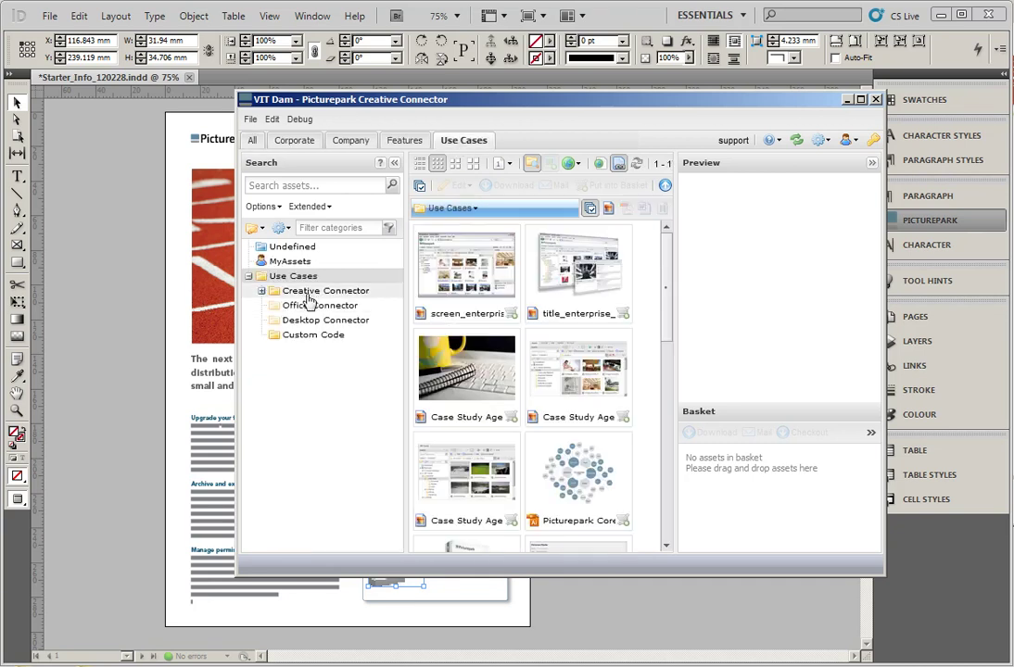
click(307, 349)
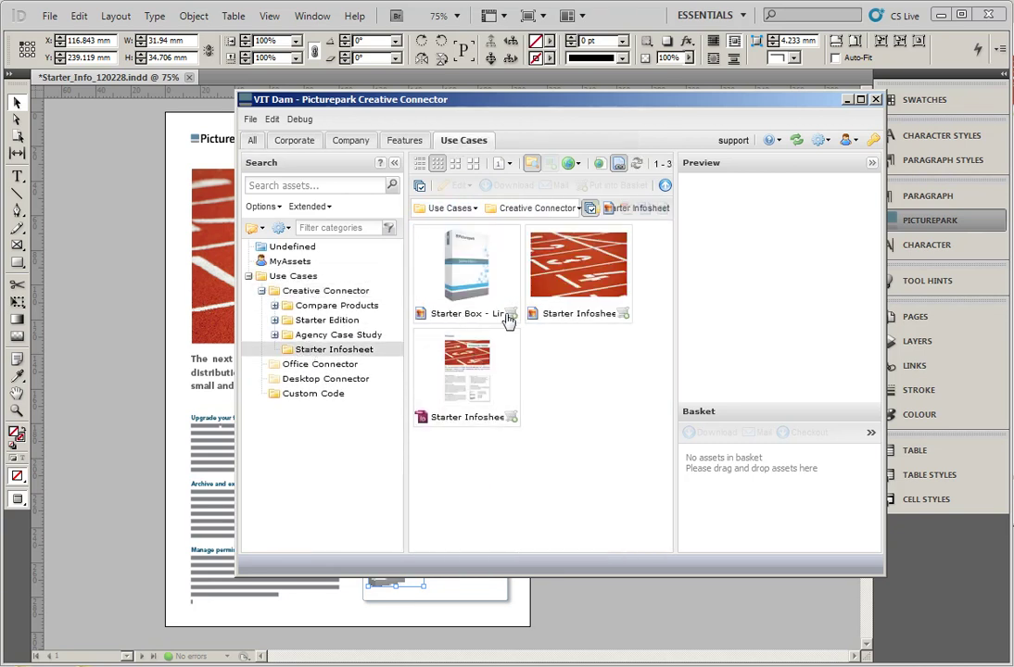
double_click(464, 375)
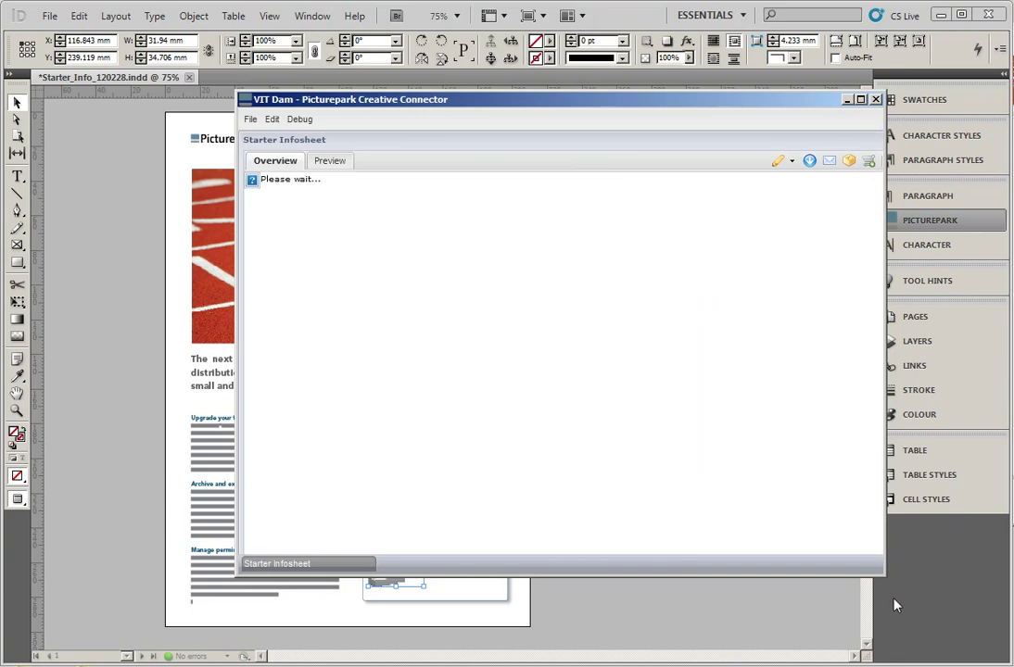
drag(883, 581, 964, 644)
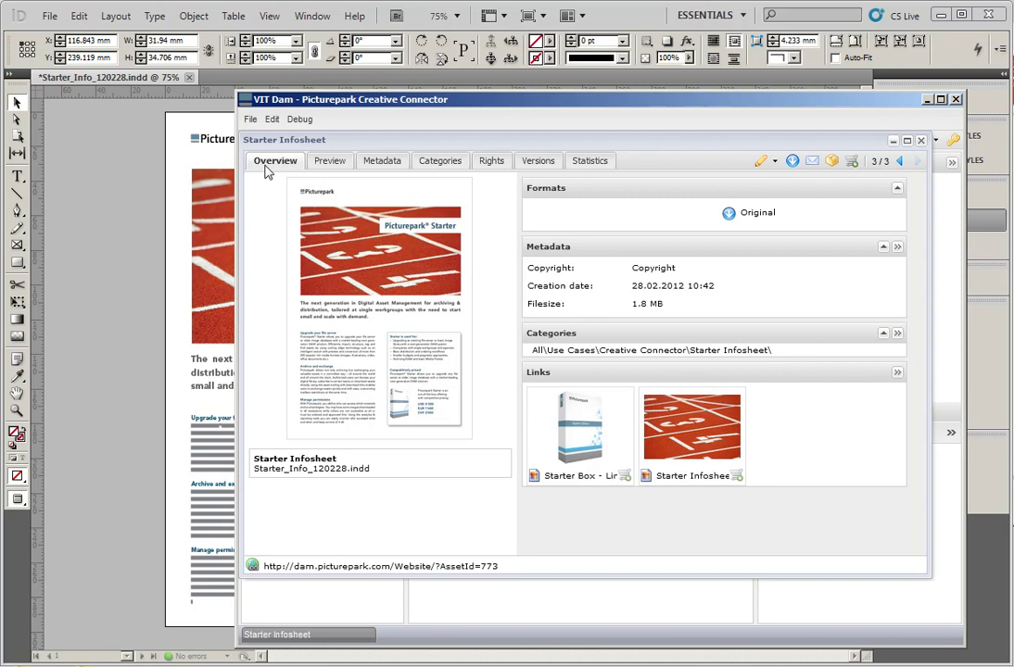
click(328, 161)
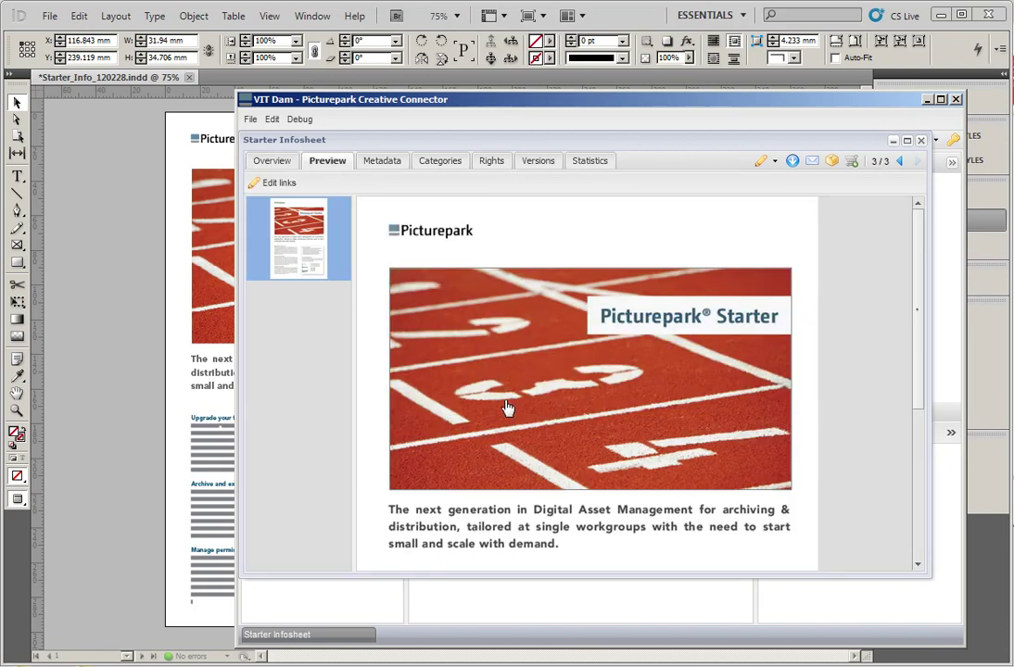
double_click(508, 408)
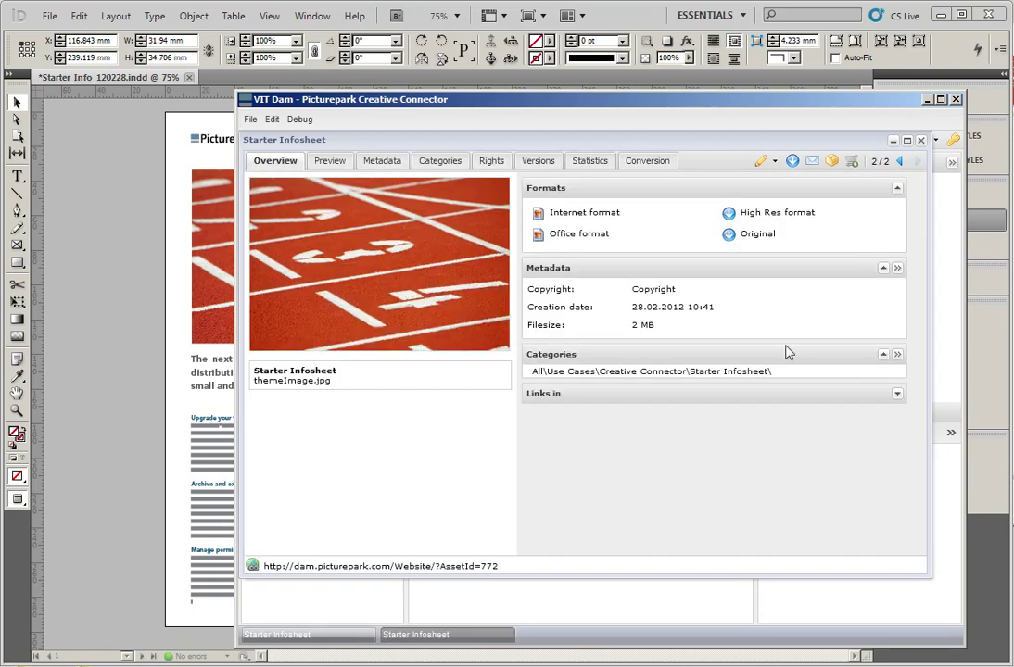
Inspect the linked Starter Box asset, cancel the download choices, and close the asset windows
click(917, 140)
scroll(649, 445, down, 3)
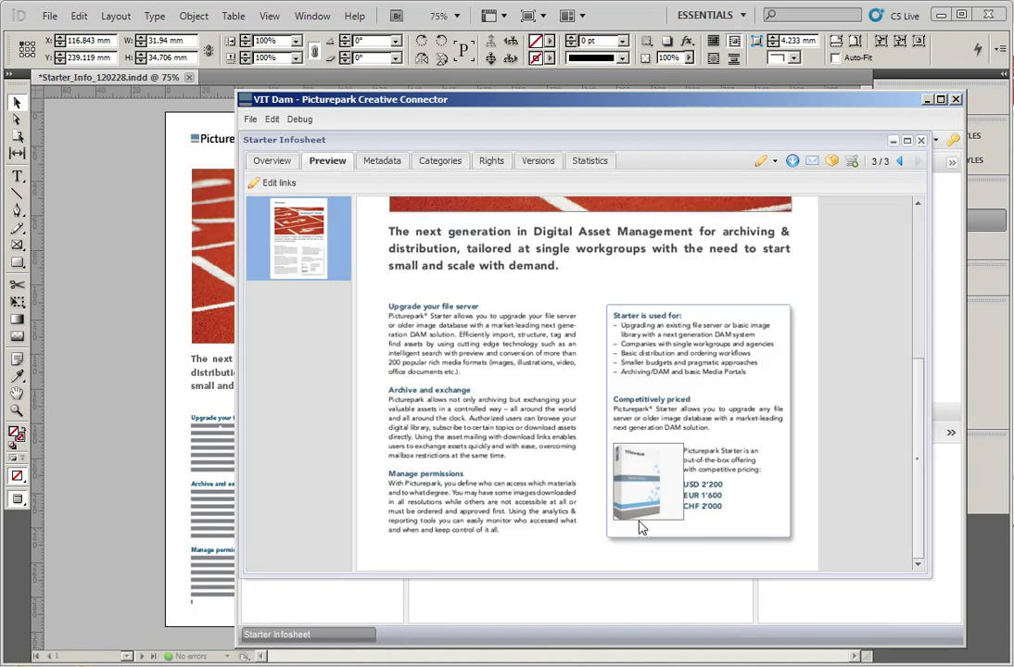
double_click(652, 483)
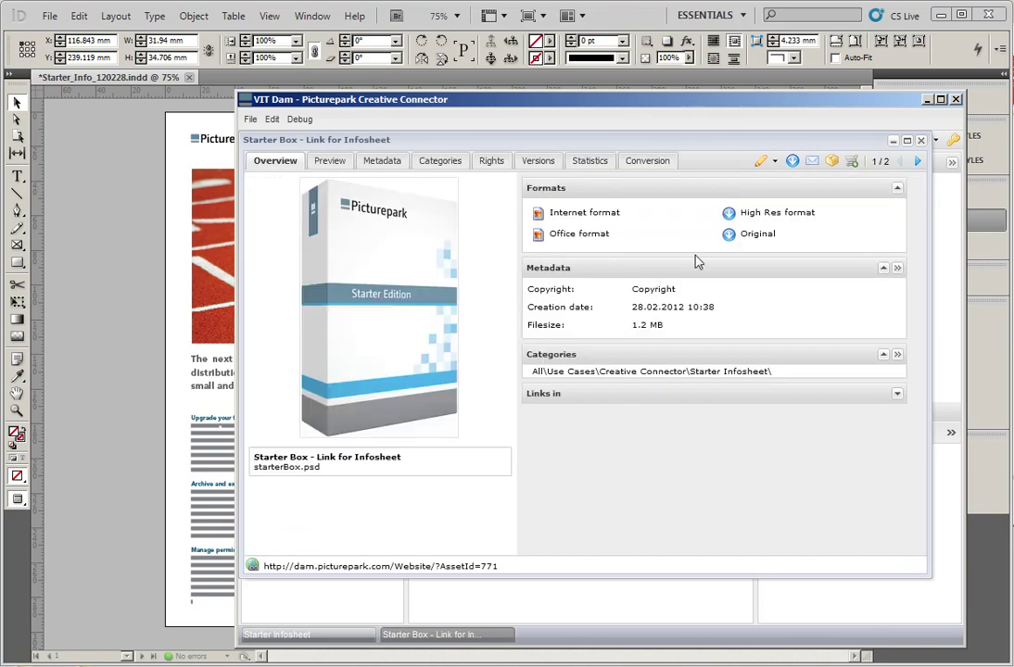
click(921, 139)
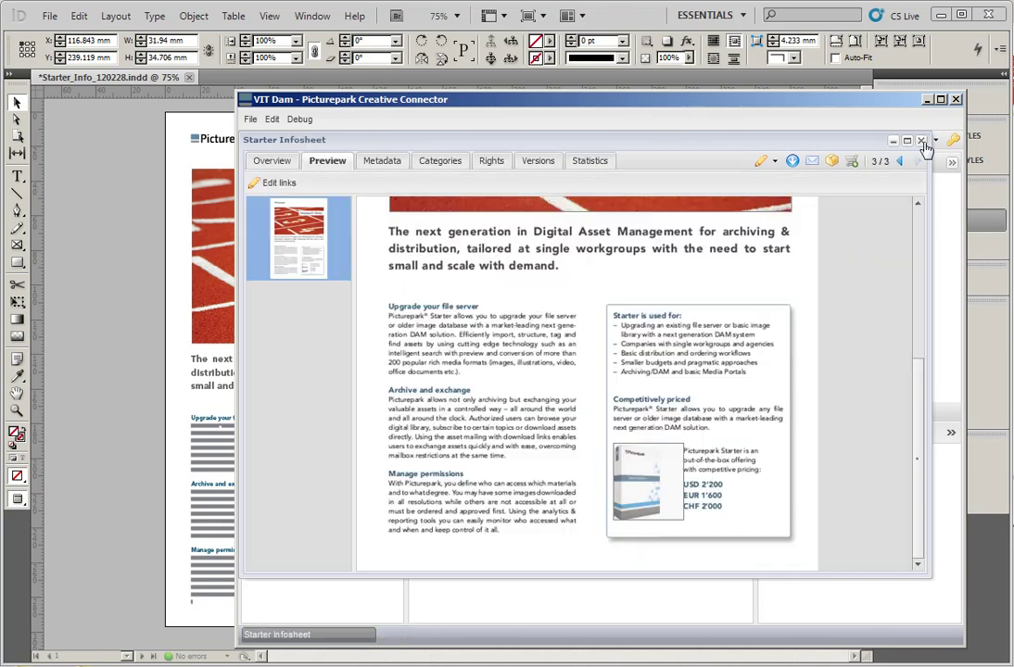
click(793, 162)
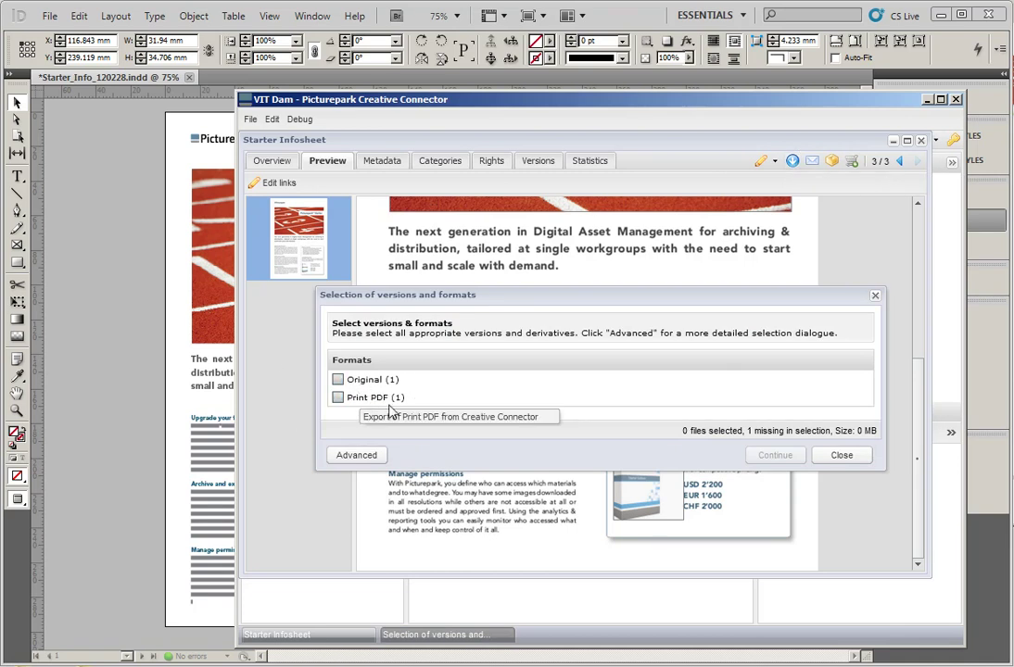
click(840, 457)
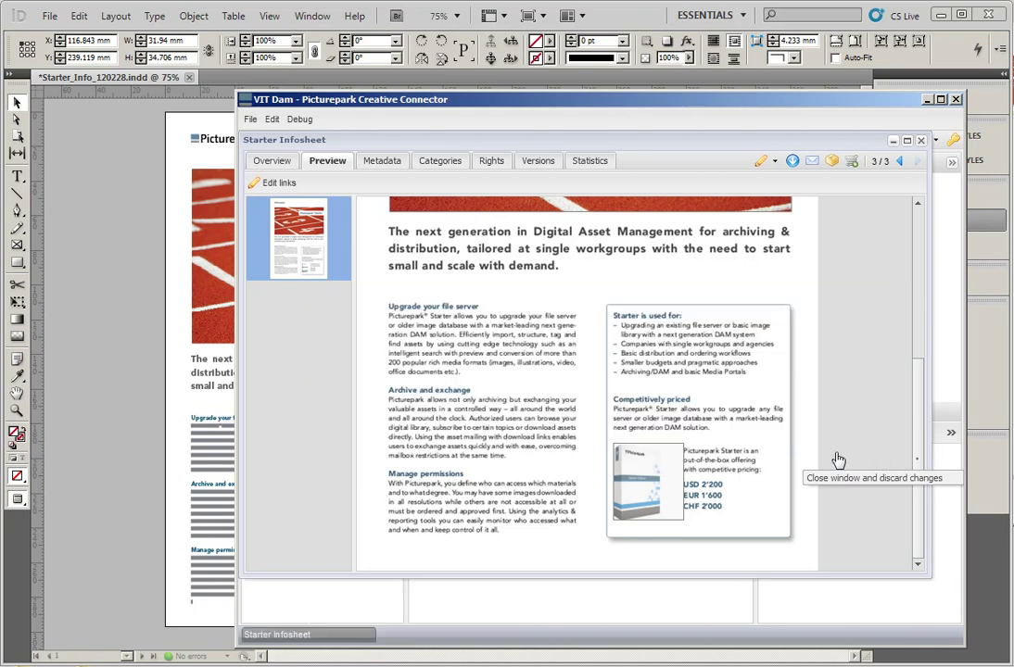
click(920, 140)
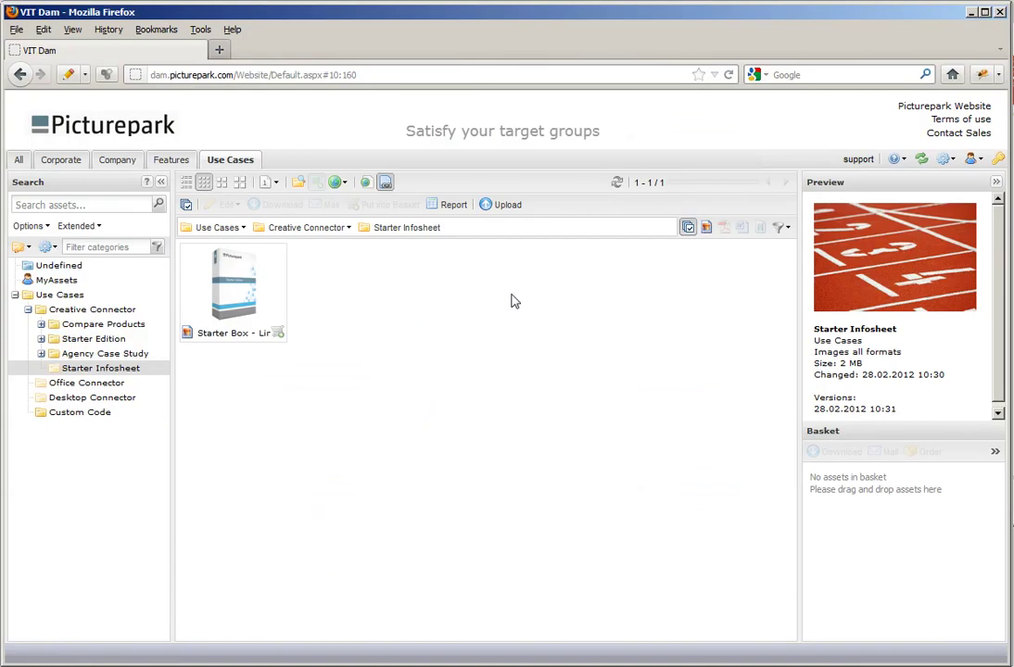
Replace the Starter Infosheet image asset's original with themeImage.jpg and close its details
drag(243, 278, 86, 382)
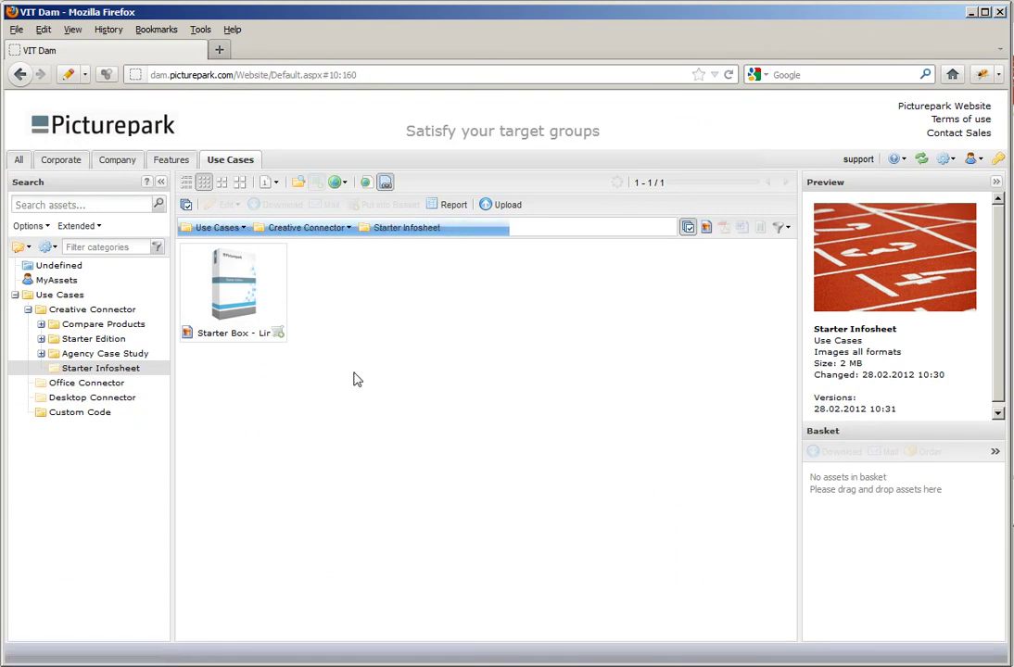
double_click(335, 290)
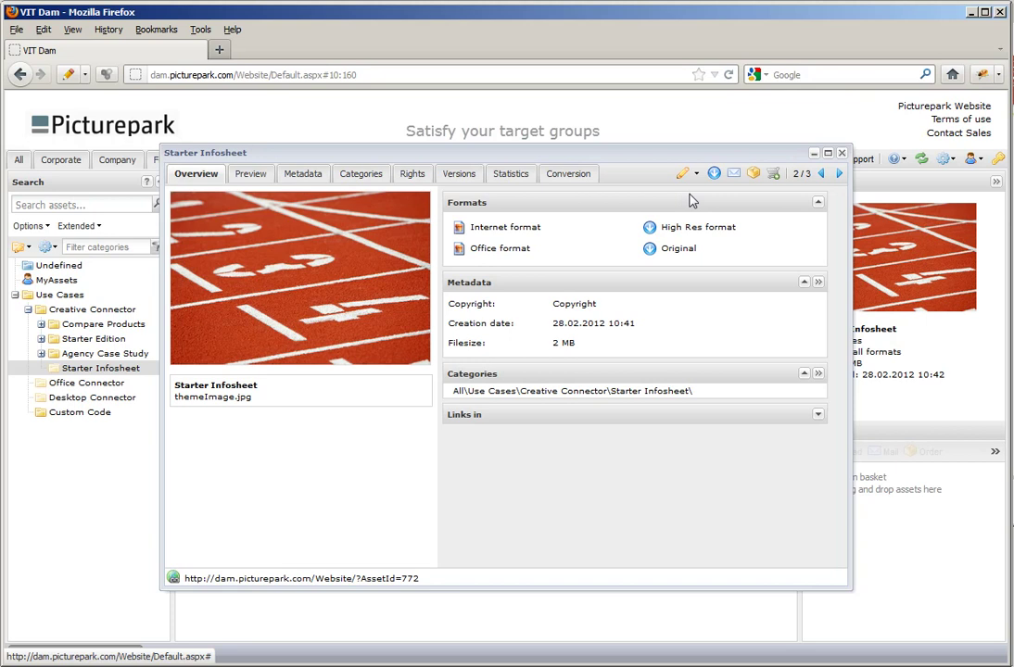
click(691, 173)
click(719, 196)
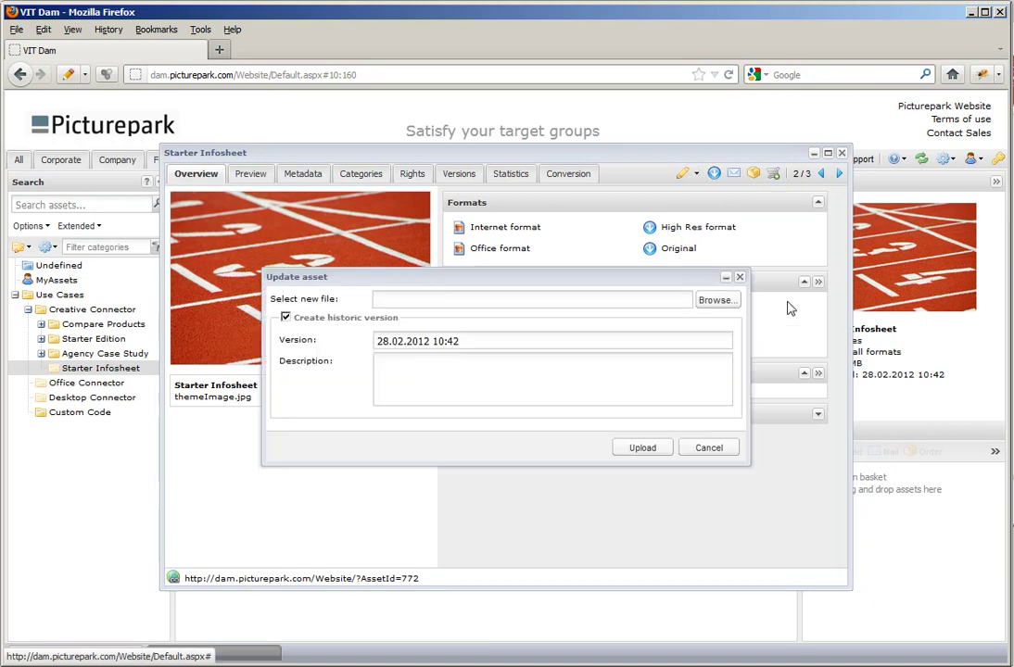
click(716, 299)
double_click(636, 152)
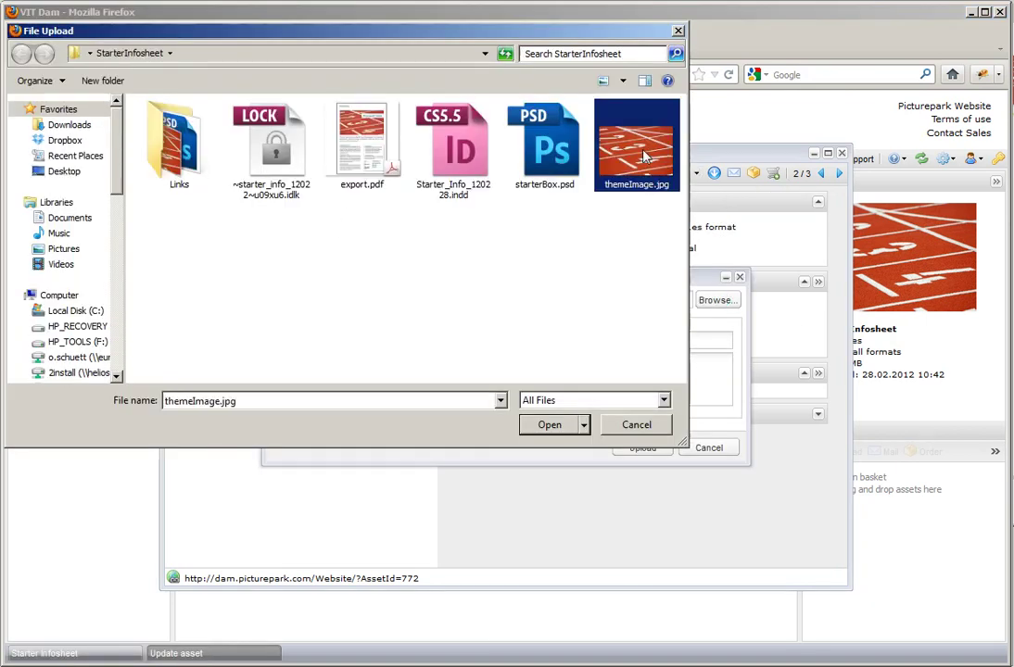
click(641, 449)
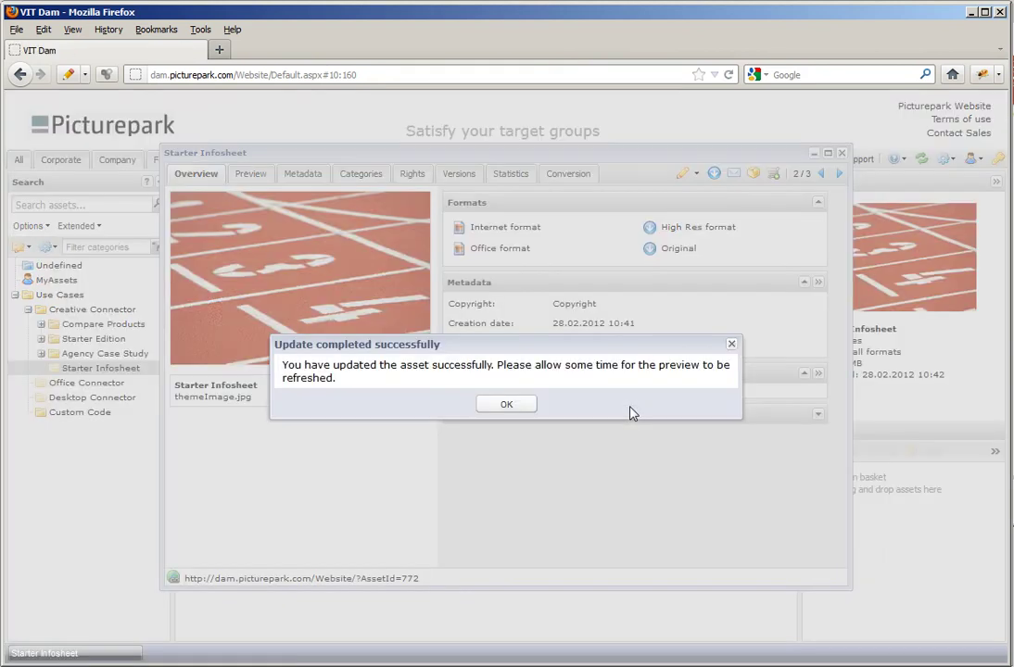
click(489, 408)
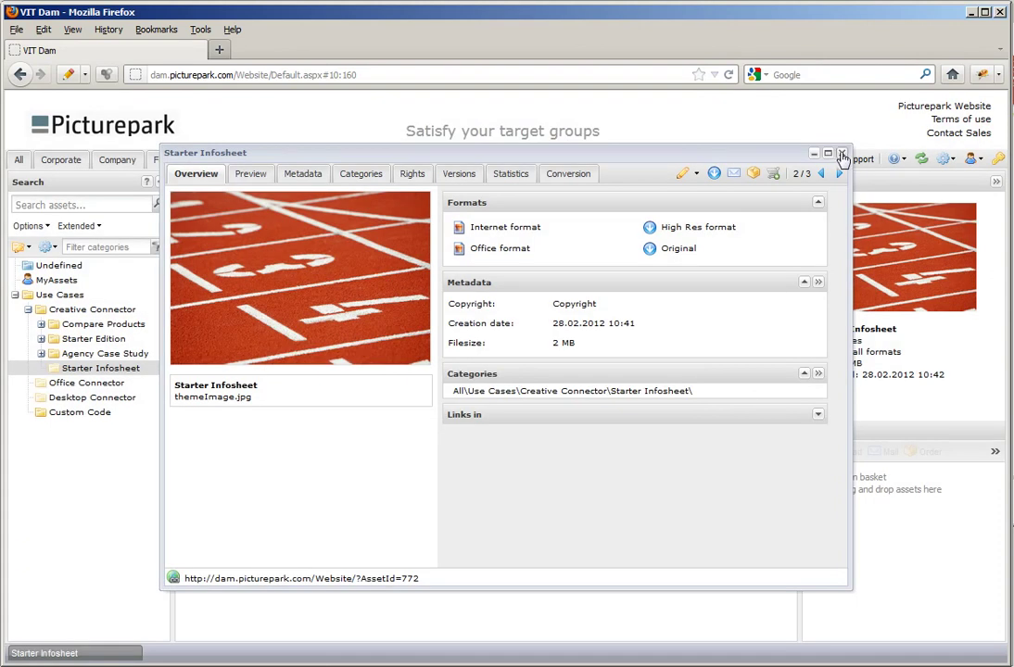
key(Escape)
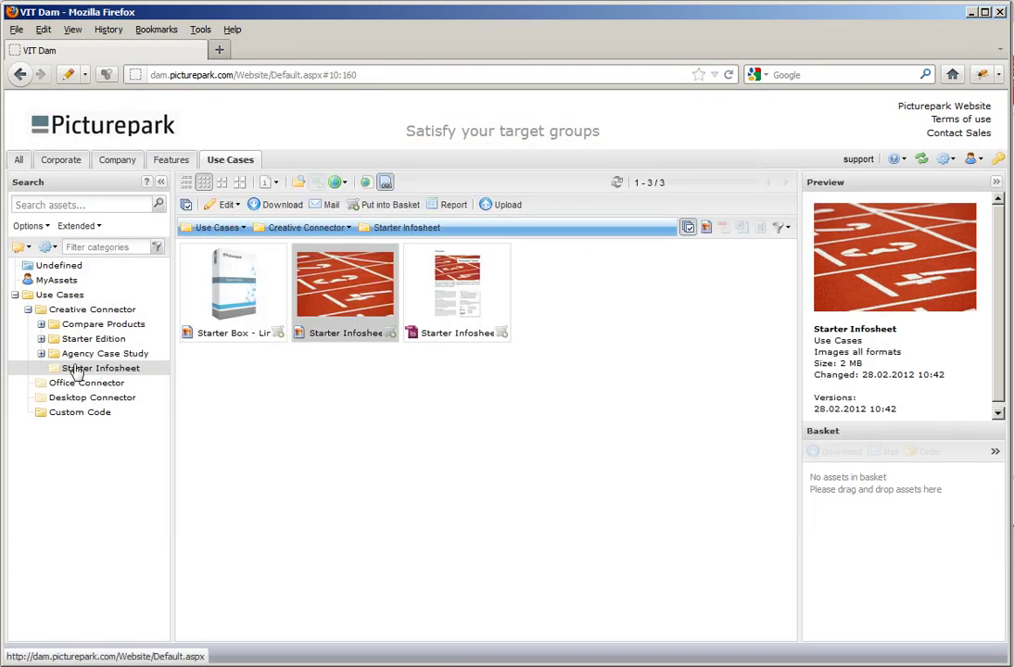
Refresh the Starter Infosheet folder and save the InDesign document
click(125, 371)
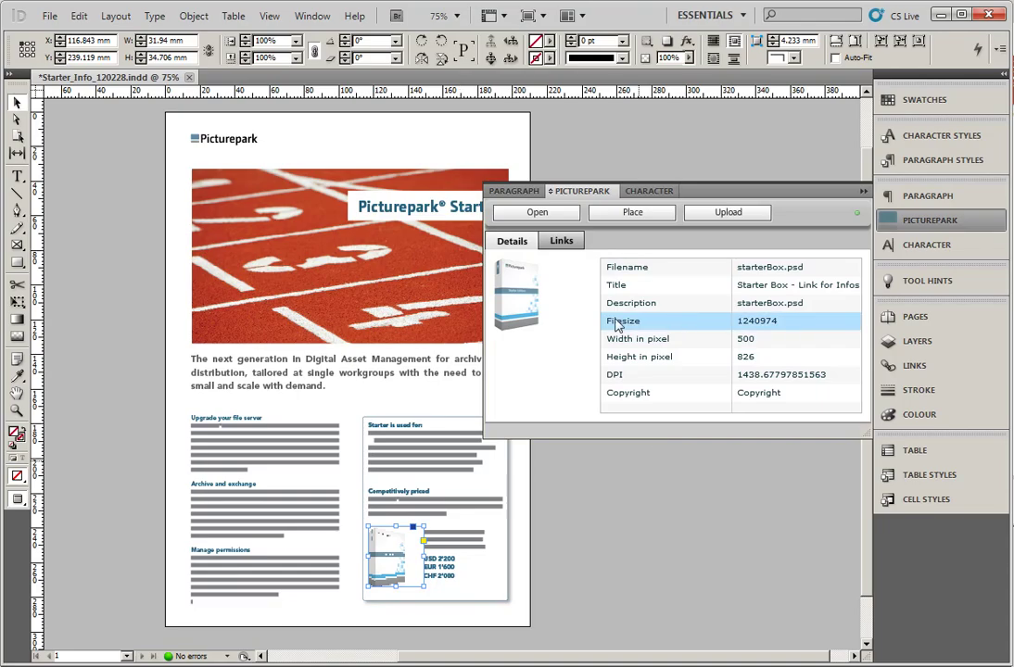
click(107, 154)
click(49, 16)
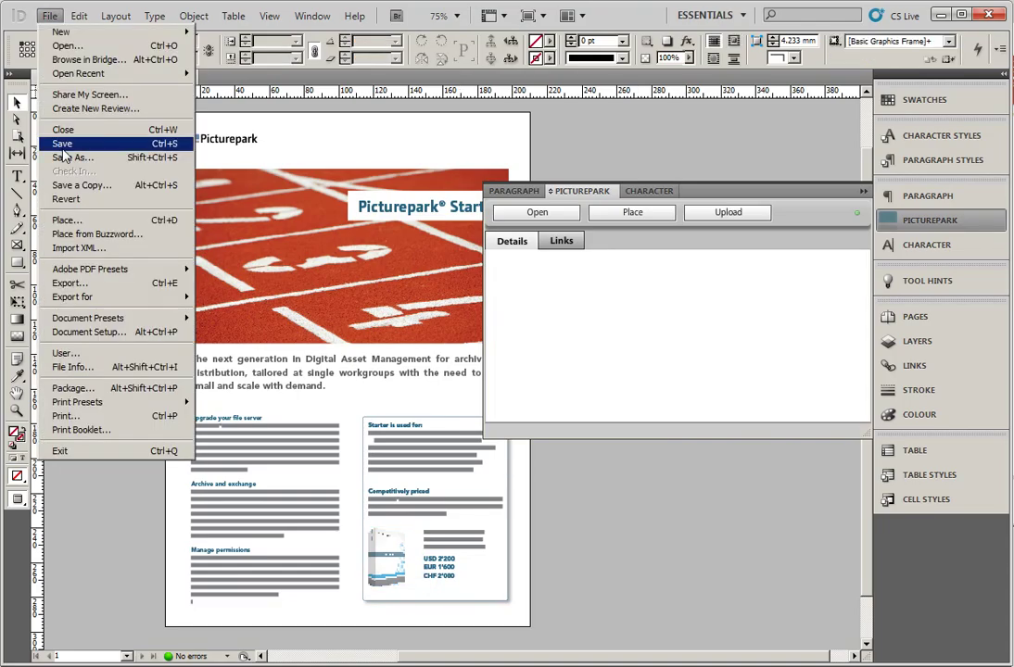
click(76, 147)
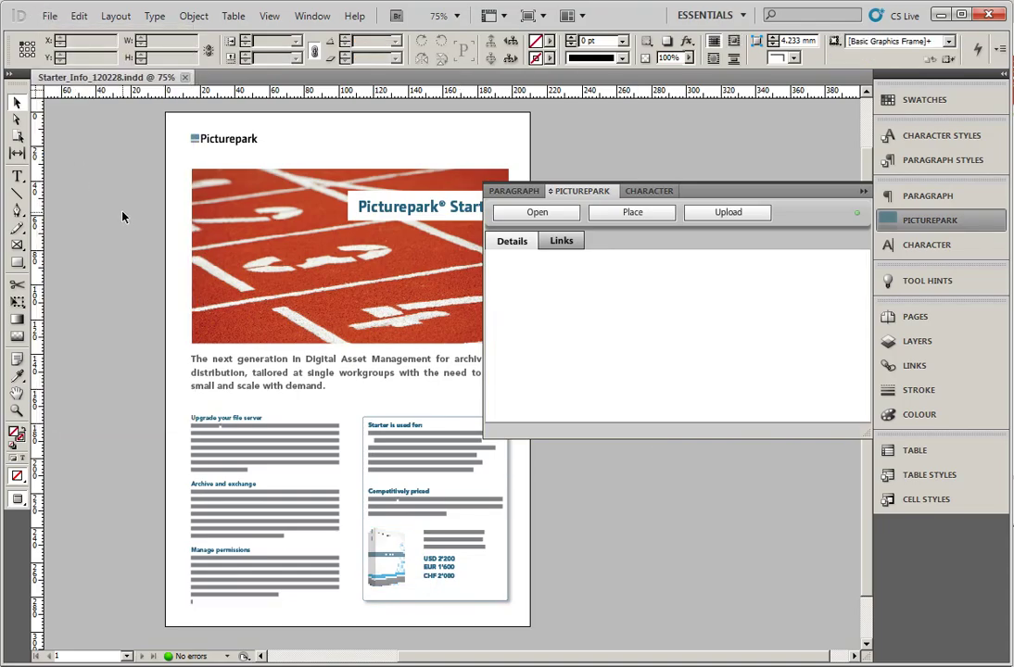
Select the header photo to view its Picturepark details: themeImage.jpg, 1699×1130, 300 DPI
click(245, 235)
click(620, 529)
click(319, 234)
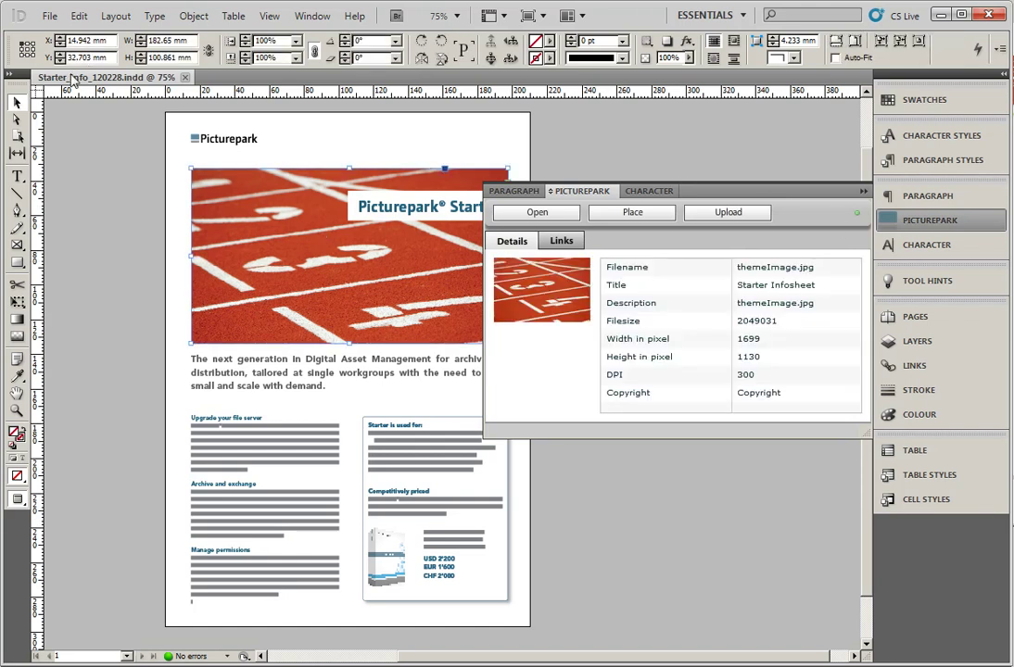
click(49, 16)
click(394, 308)
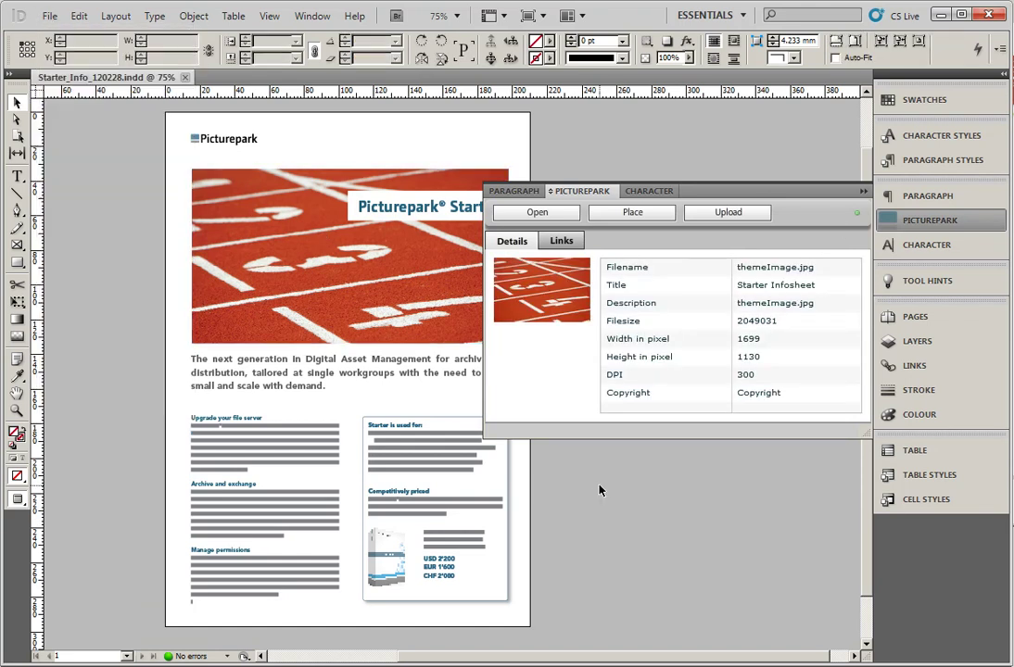
click(599, 487)
Update the Picturepark links from the server so themeImage.jpg shows as modified, then select starterBox.psd
click(260, 292)
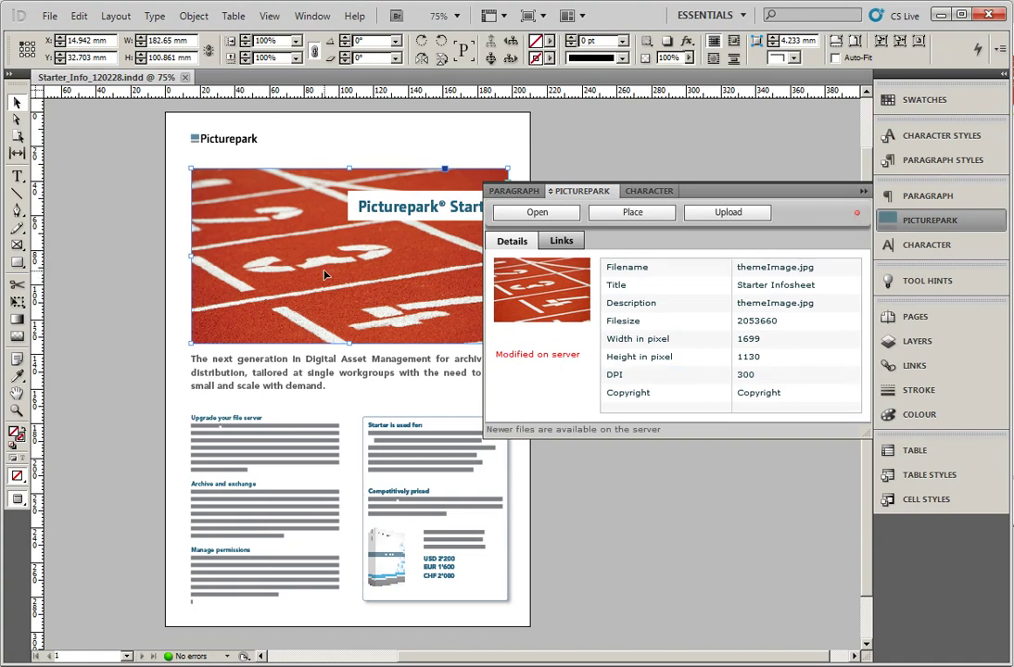
click(560, 241)
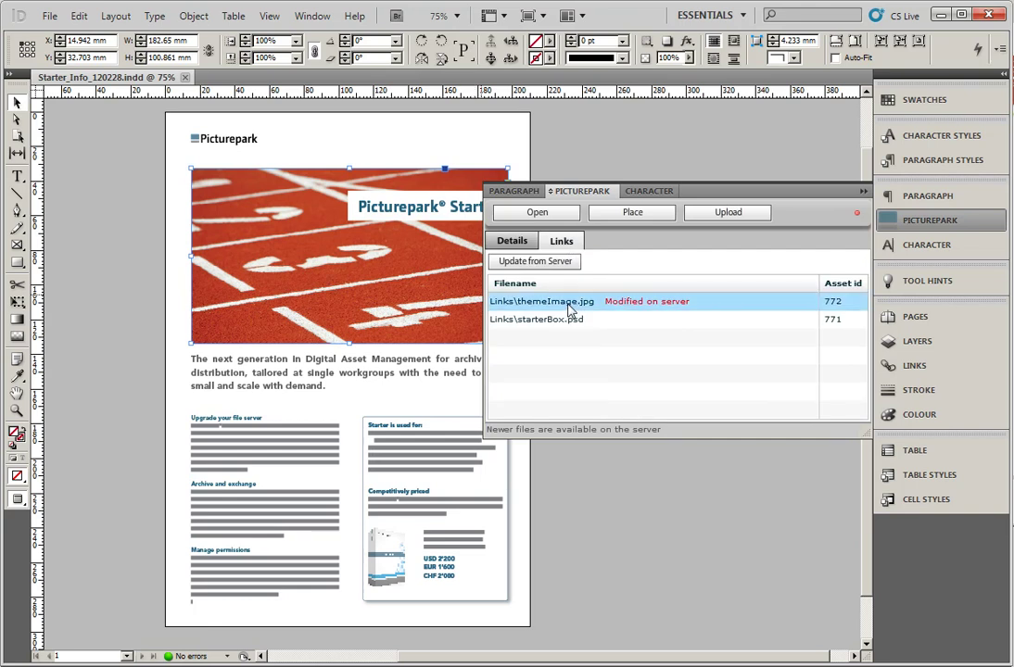
click(536, 261)
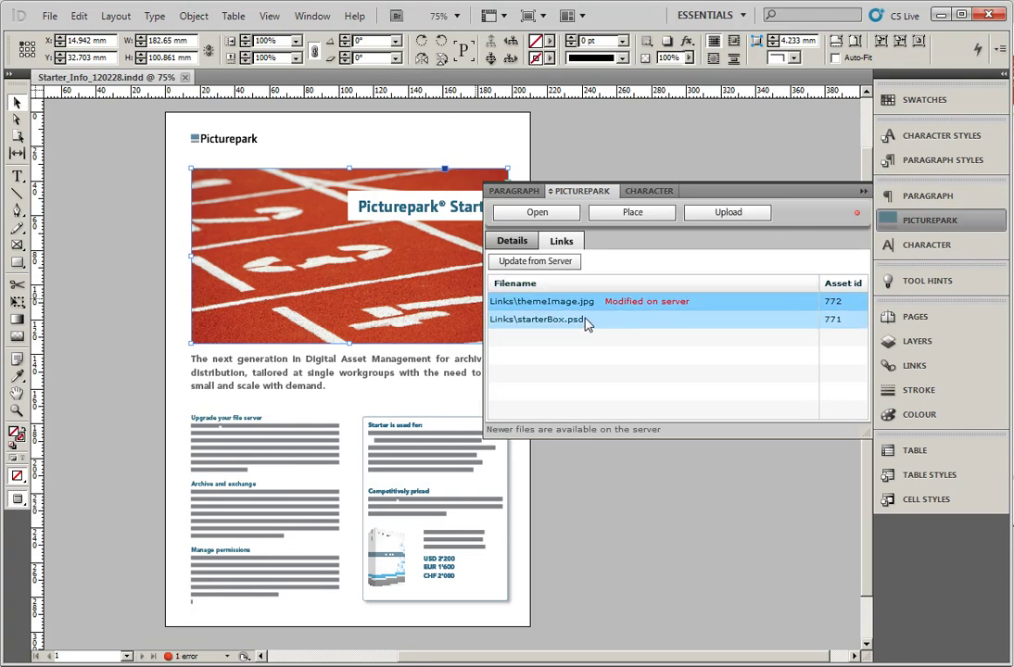
click(586, 321)
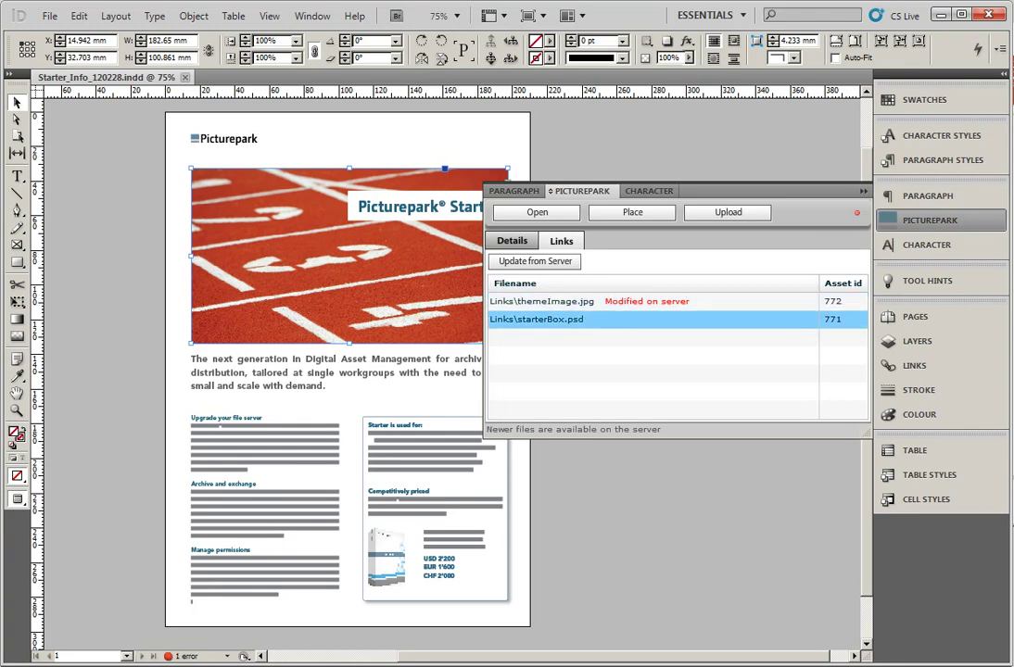